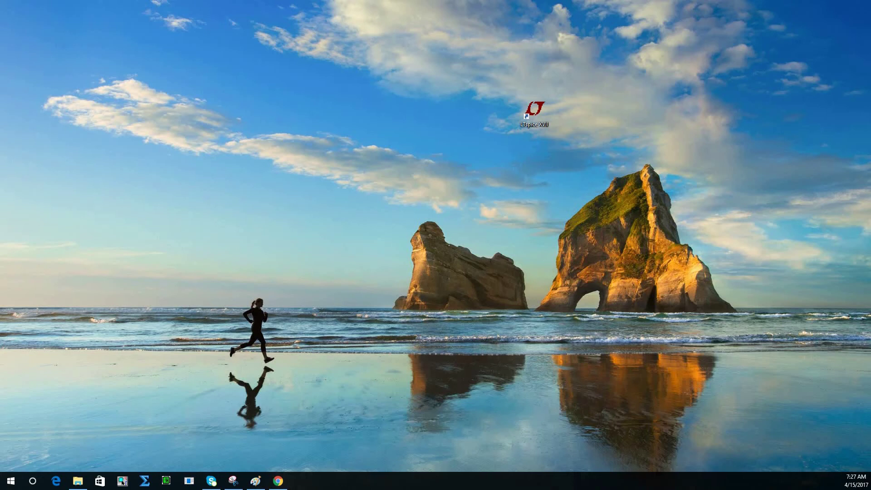
Open Chrome and search Google for 'LT spice'
left_click(278, 480)
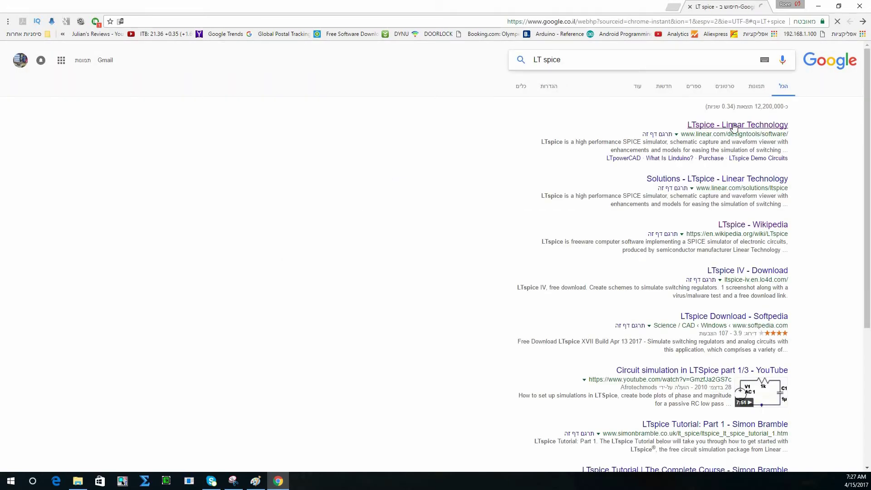
Request the Windows LTspice download from Linear Technology, dismiss the sign-up prompt, then launch LTspice XVII
left_click(735, 127)
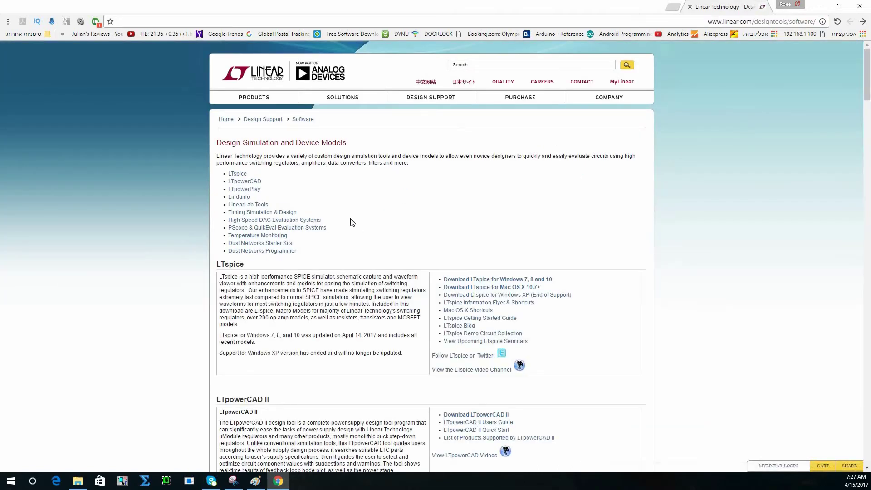
left_click(539, 280)
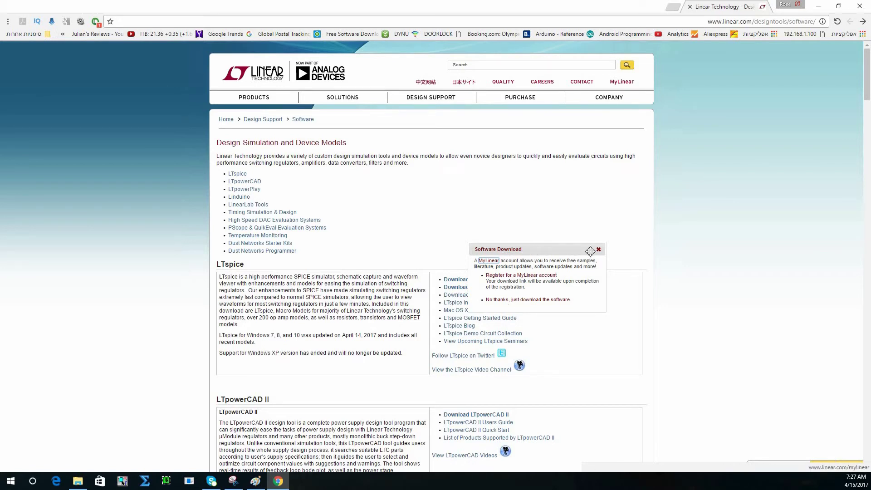
left_click(637, 203)
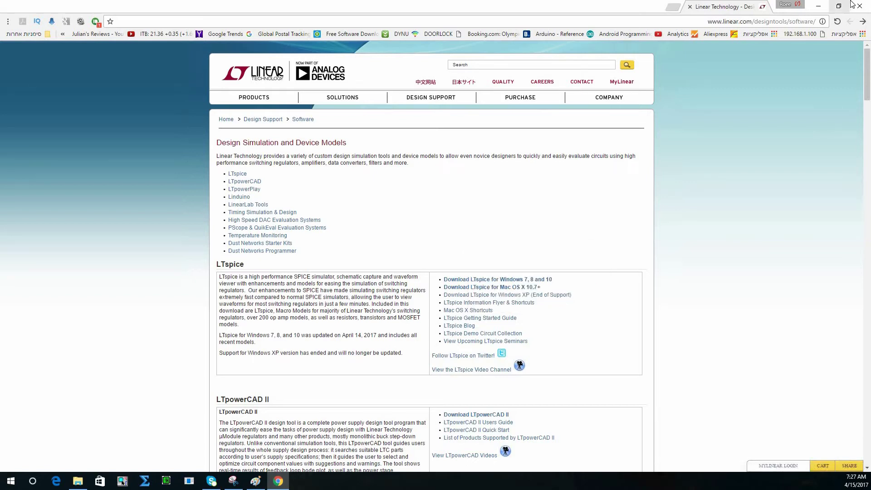
left_click(855, 4)
double_click(540, 111)
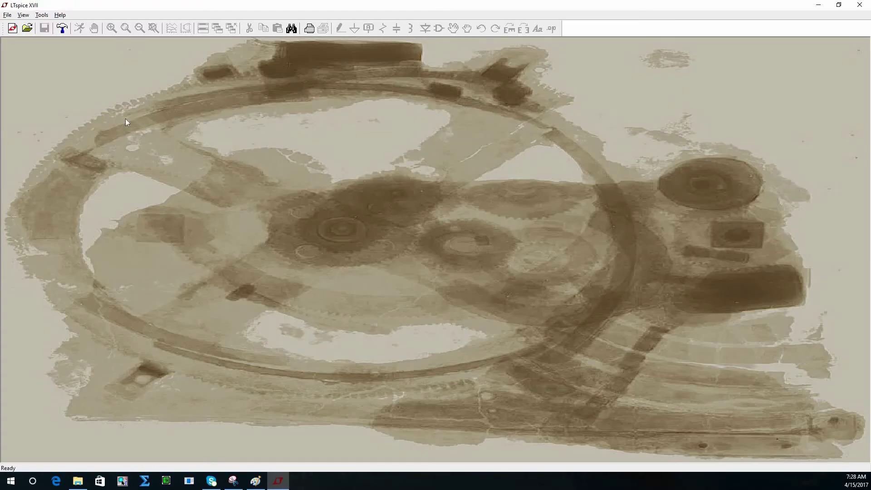
Create blank schematic Draft1.asc via File > New Schematic
left_click(6, 15)
left_click(27, 27)
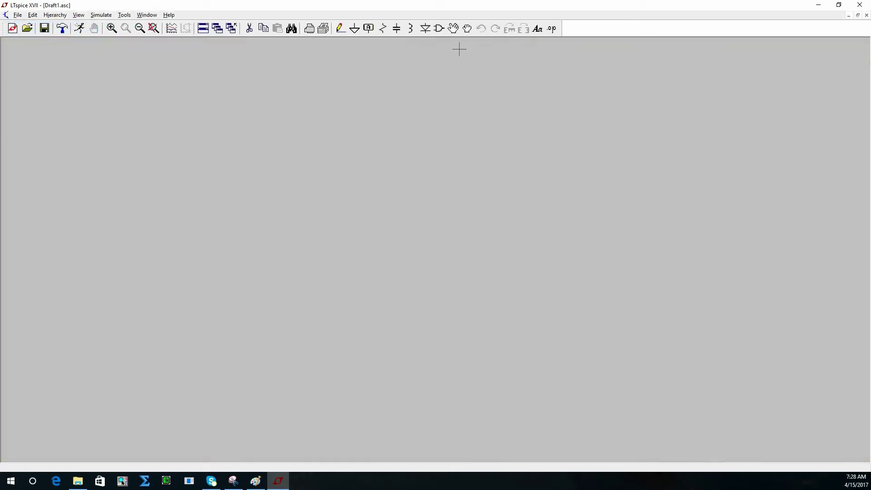
Place one 'npn' transistor, Q1, near the centre of the schematic
left_click(443, 30)
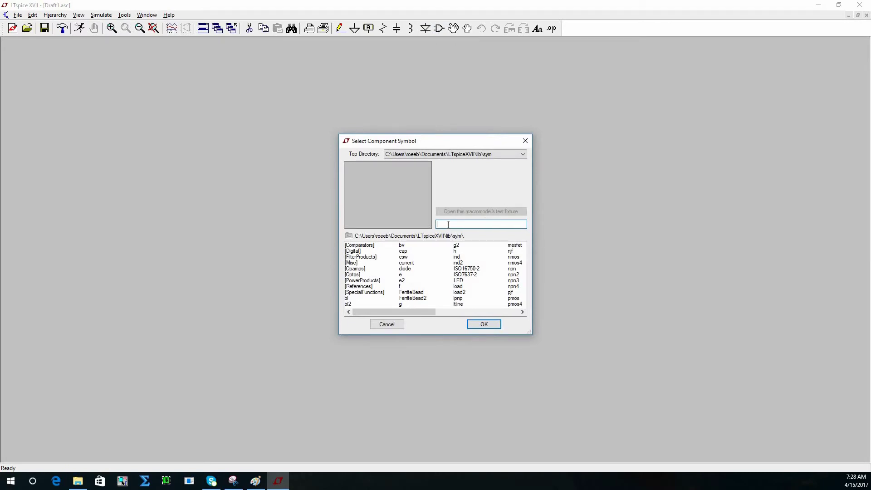
type("npn")
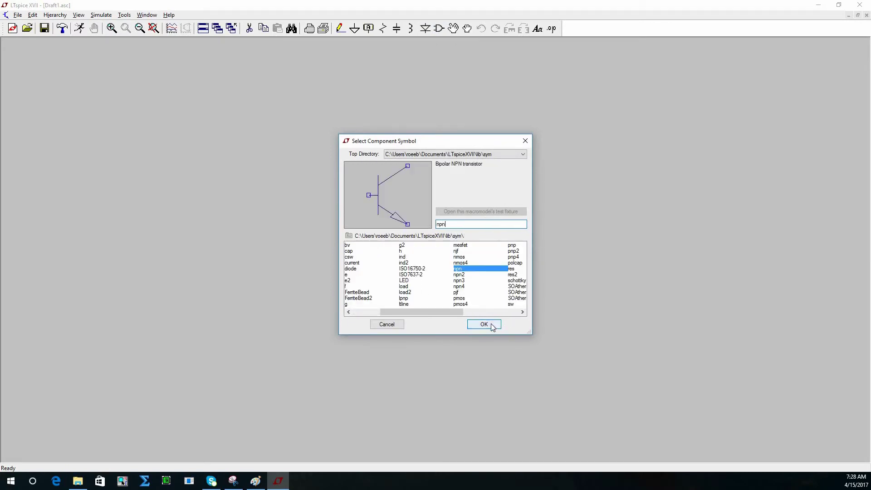
left_click(484, 324)
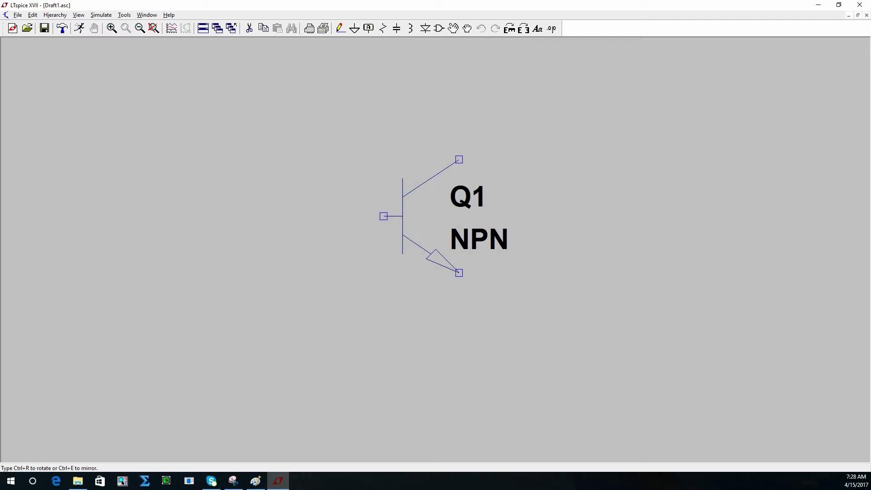
left_click(402, 216)
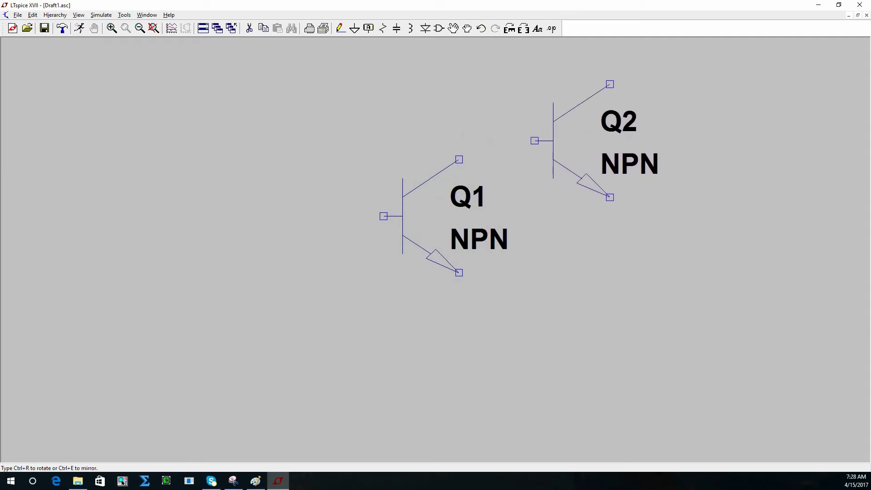
key("Escape")
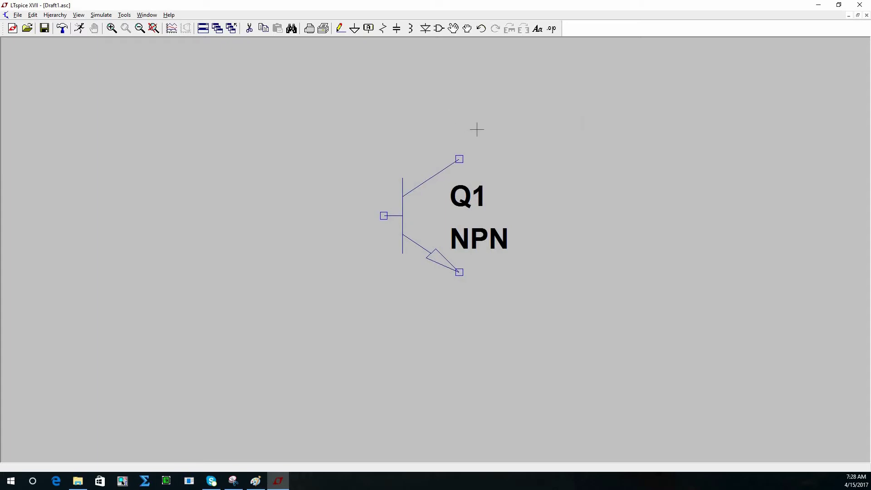
scroll(476, 130, "down", 1)
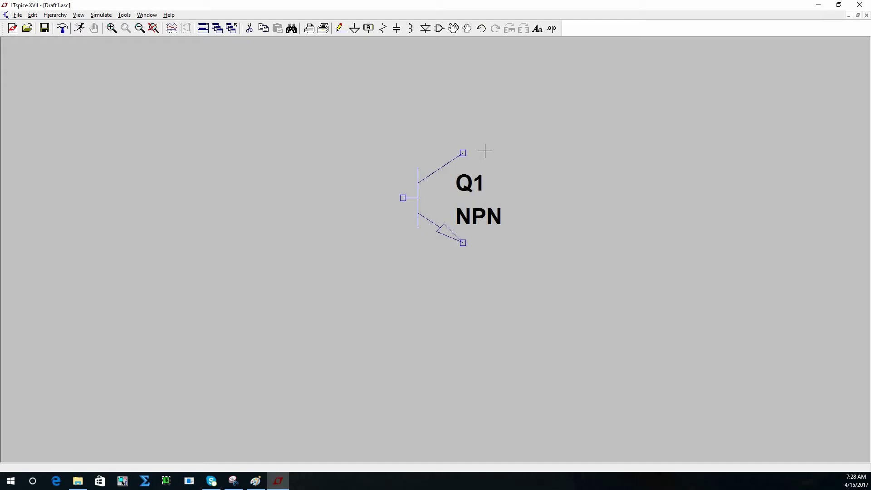
scroll(486, 151, "down", 1)
scroll(485, 152, "up", 2)
scroll(485, 151, "down", 1)
scroll(485, 152, "down", 1)
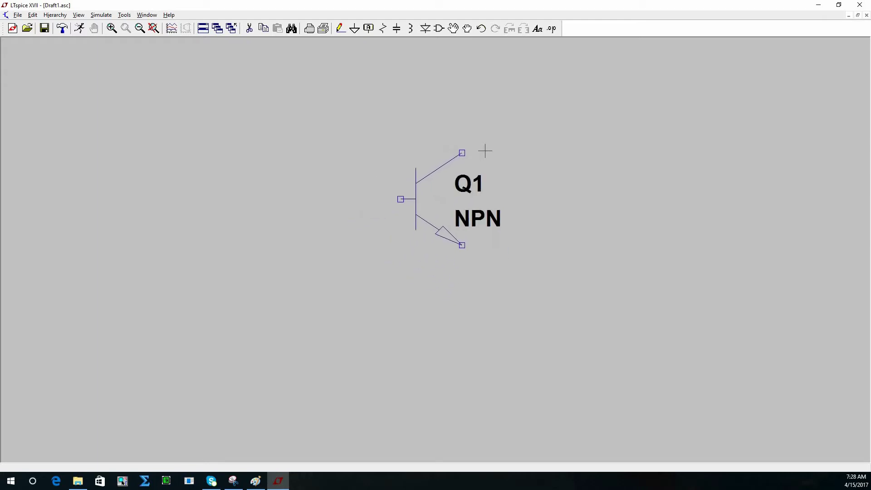
Place inductor L1 and capacitor C1 side by side above Q1, then recentre the view
left_click(412, 29)
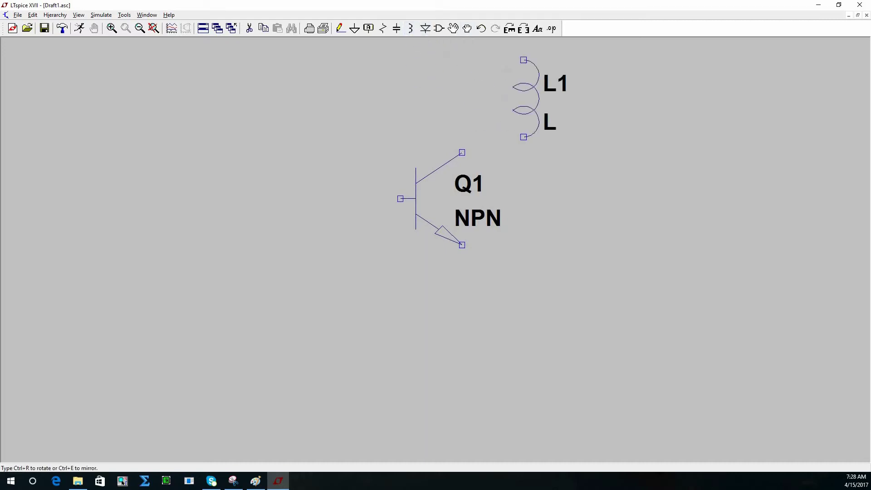
left_click(524, 98)
key("Escape")
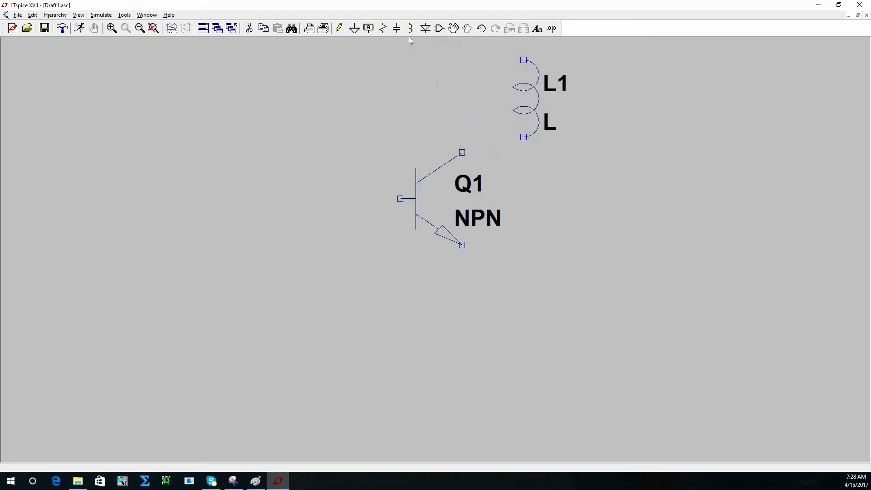
left_click(398, 29)
left_click(409, 103)
key("Escape")
scroll(556, 148, "up", 1)
scroll(555, 149, "down", 2)
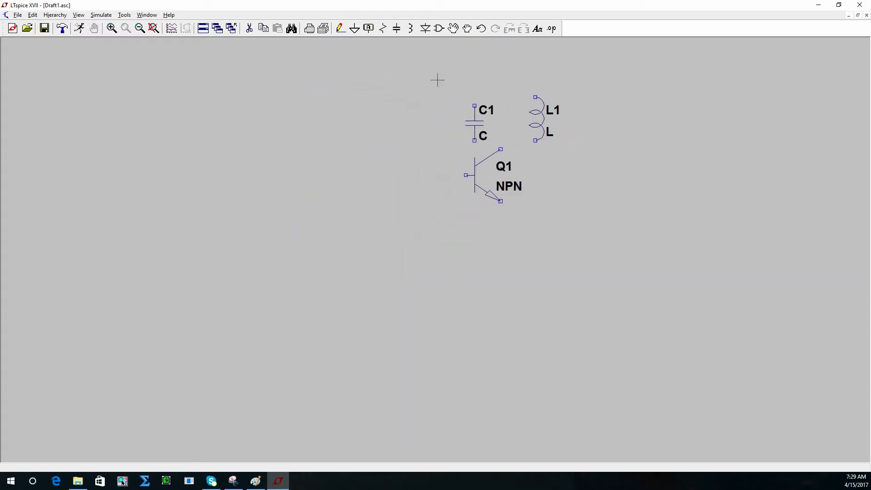
left_click_drag(352, 83, 355, 144)
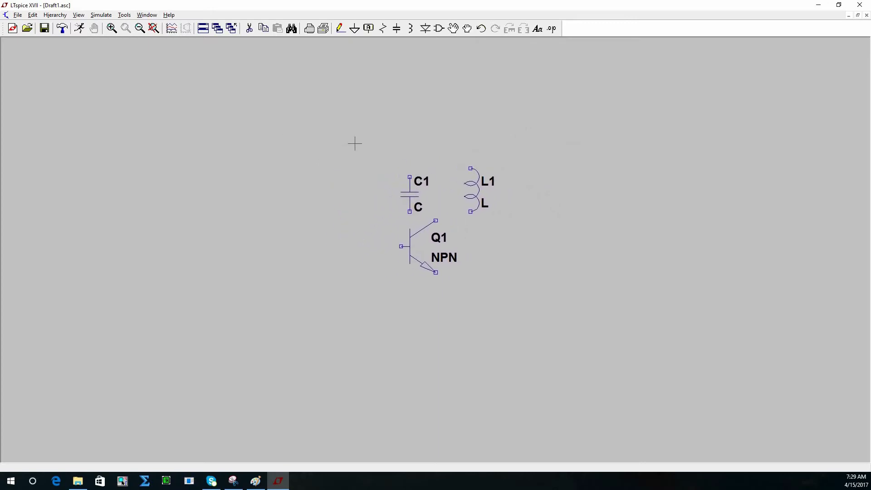
Draw a wire joining C1's top terminal to L1's top terminal
left_click(340, 30)
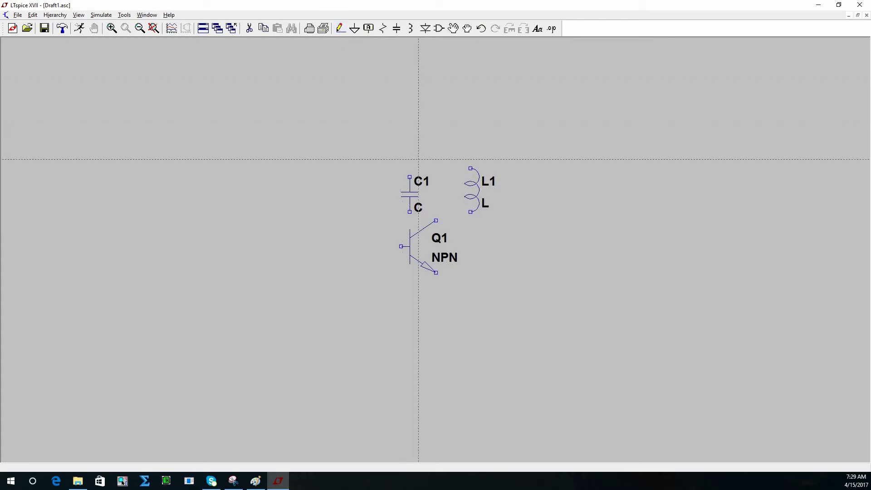
left_click(410, 177)
left_click(409, 151)
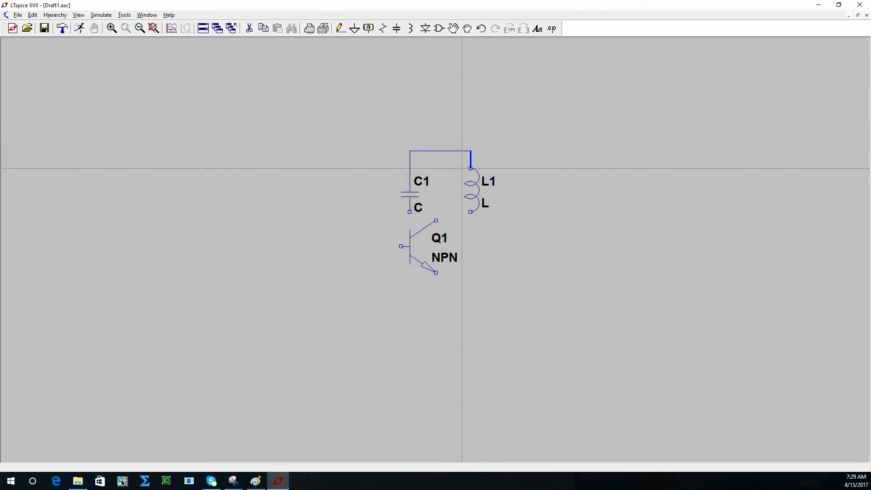
left_click(471, 169)
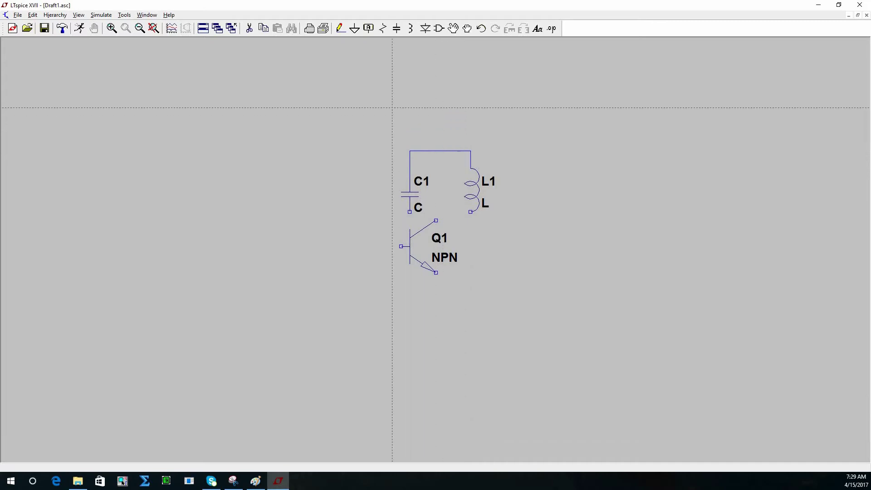
Wire the bottoms of C1 and L1 to Q1's collector
left_click(410, 211)
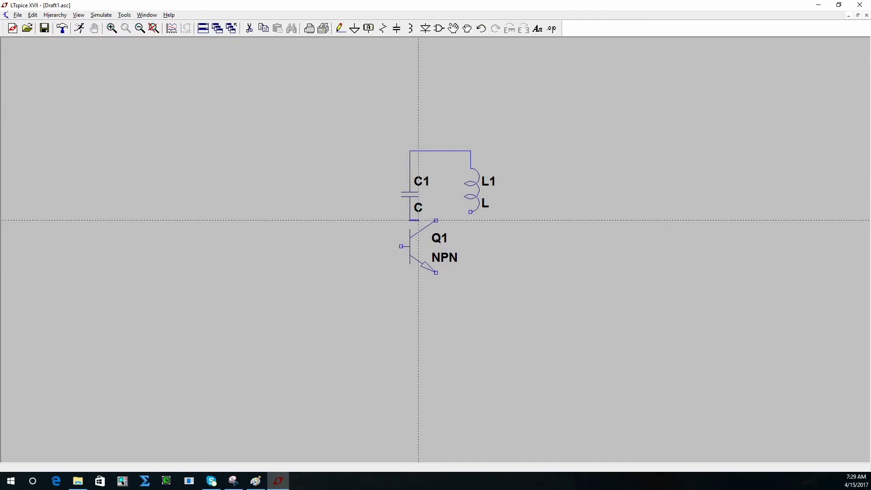
left_click(436, 220)
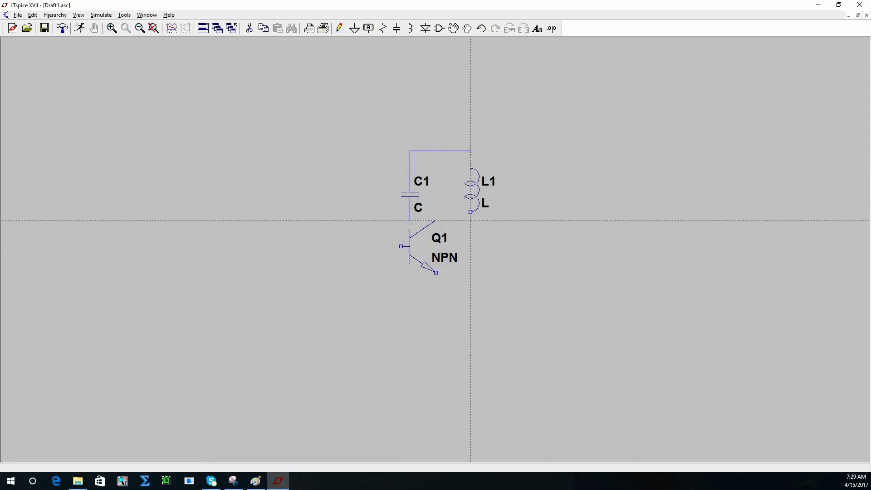
left_click(471, 211)
left_click(470, 221)
key("Escape")
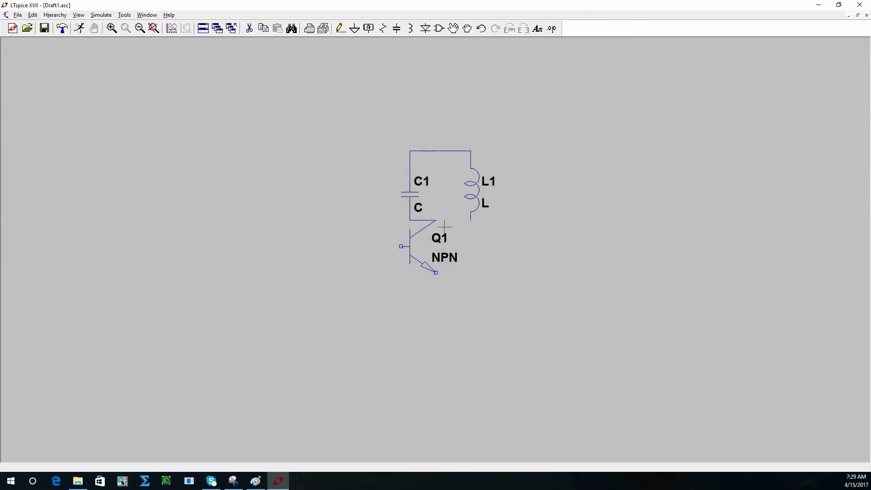
left_click(340, 28)
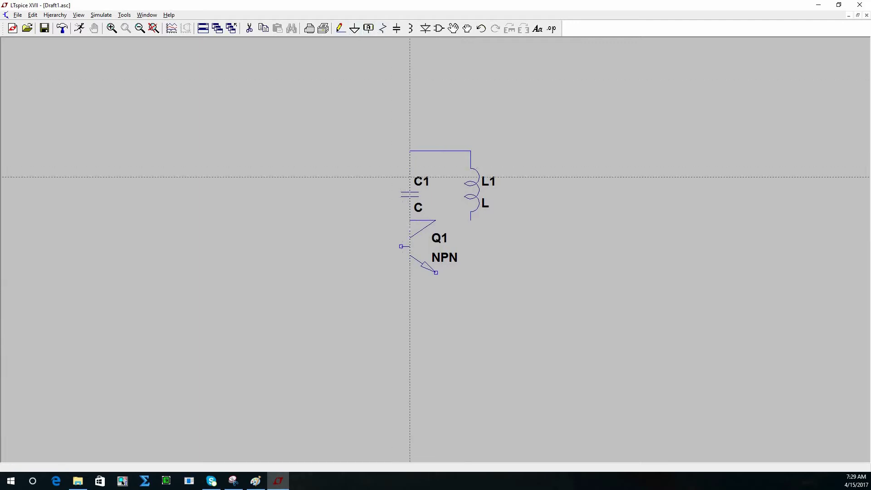
left_click(436, 220)
left_click(470, 220)
key("Escape")
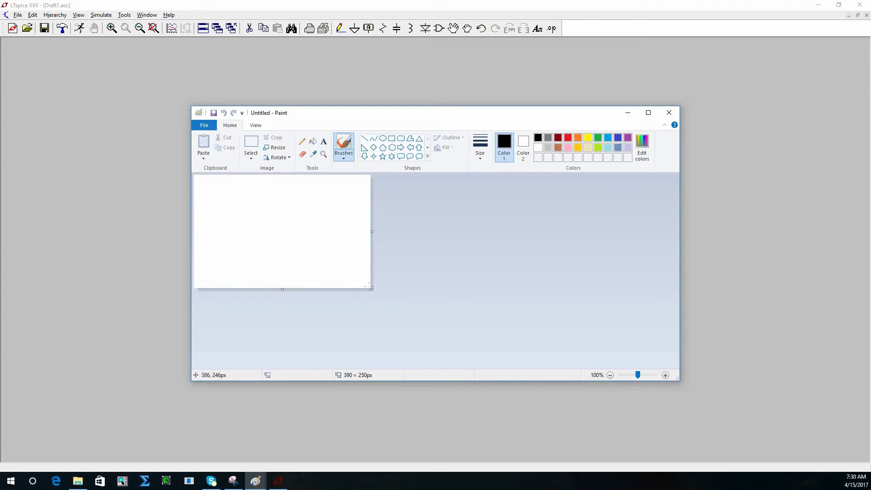
Enlarge the Paint canvas to 969×421 pixels and place a text box
left_click_drag(370, 288, 634, 366)
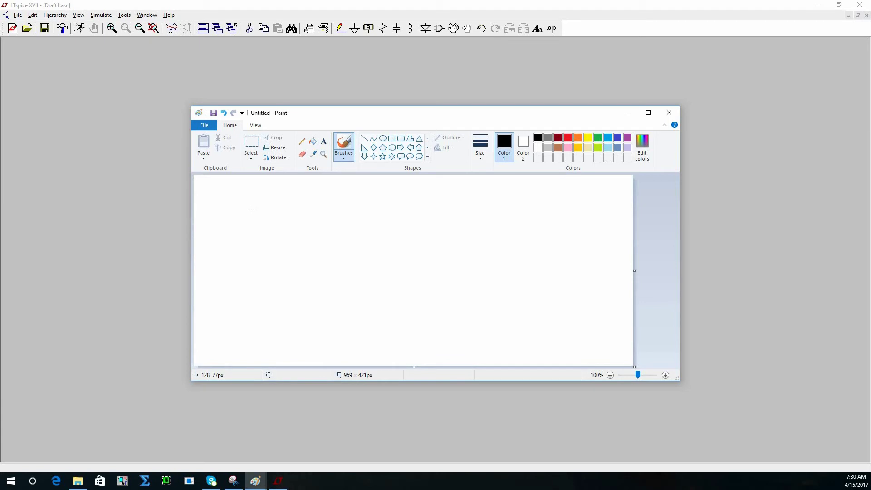
left_click(324, 141)
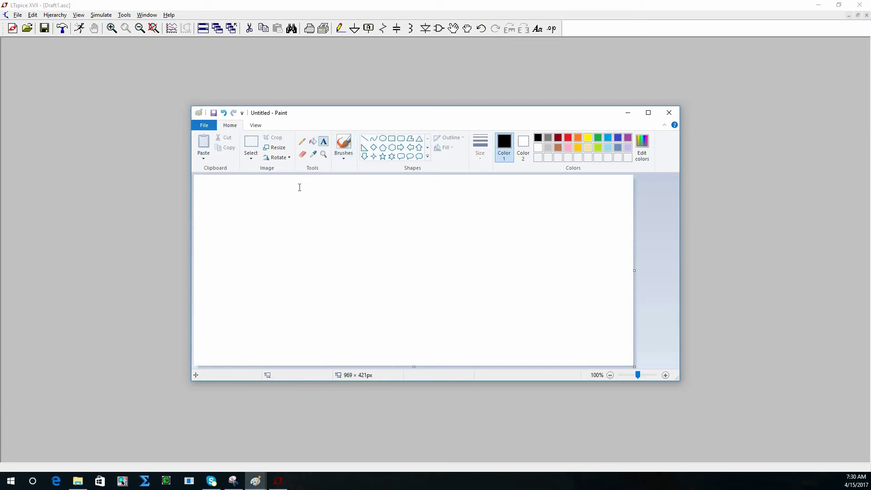
left_click(255, 201)
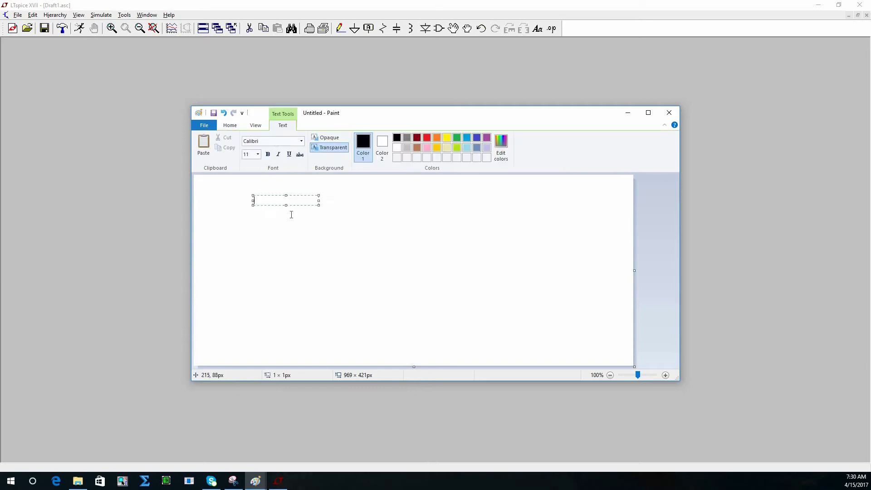
Set the text size to 26 and start a fresh empty text box
left_click(258, 155)
left_click(259, 156)
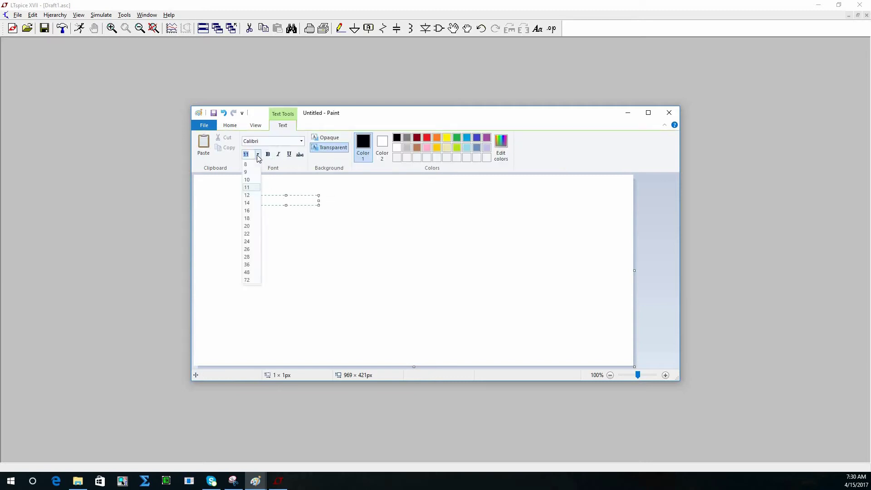
left_click(247, 251)
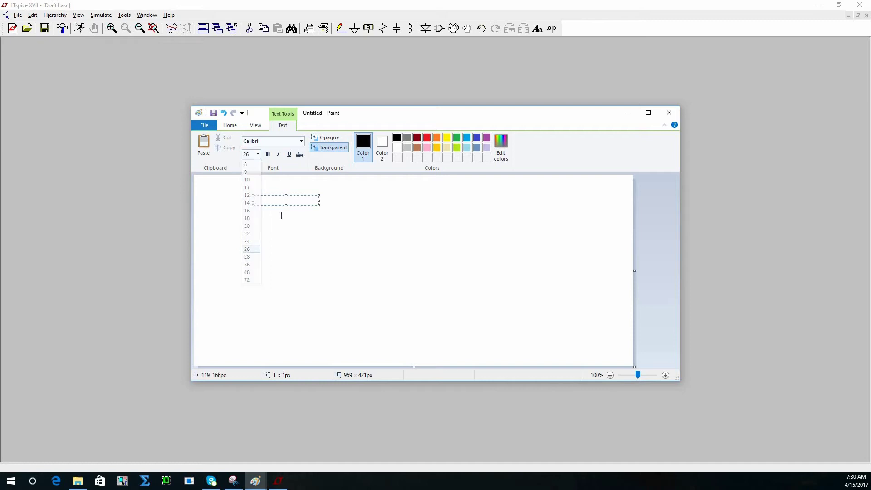
left_click(320, 204)
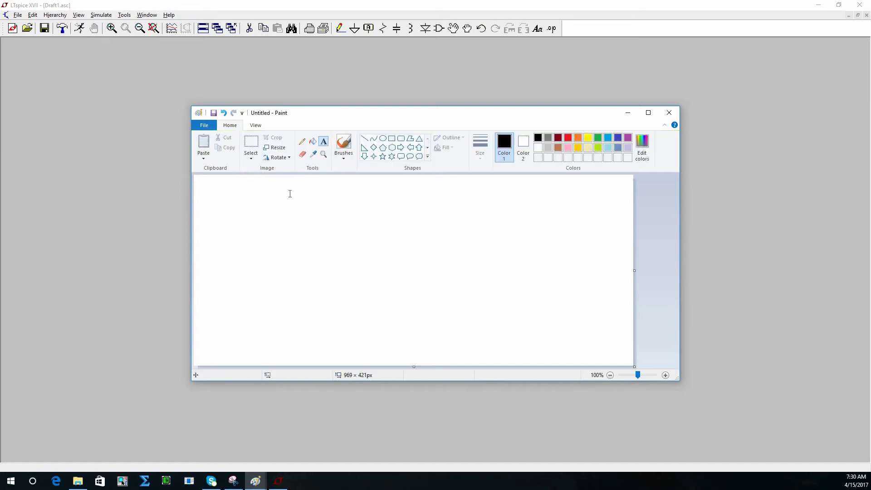
left_click(247, 216)
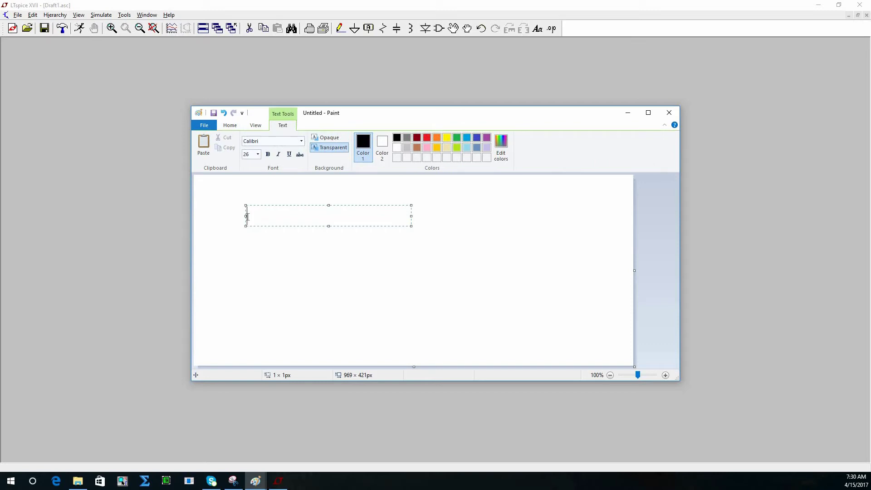
Type the formulas XL=XC, WL= Omega * L and XC=1/(jWC) on separate lines
type("XL=XC")
key("Return")
type("WL=")
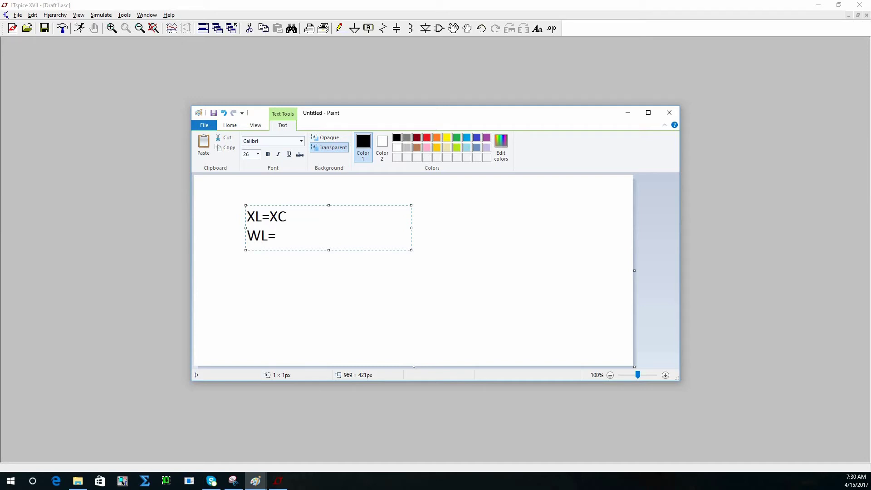
type(" Omega * L")
key("Return")
type("XC")
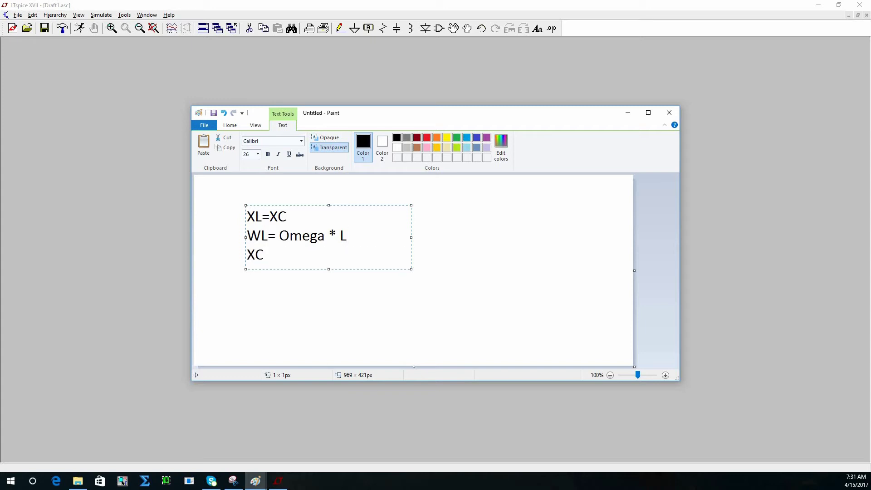
type("=1/(jWC)")
key("Return")
key("Right")
key("Right")
key("Right")
key("Right")
key("Right")
key("Right")
key("Right")
Add W=2*F*c plus the definitions 'F- Frequency [Hz]' and 'C - Capacitor in F'
type("W=2*")
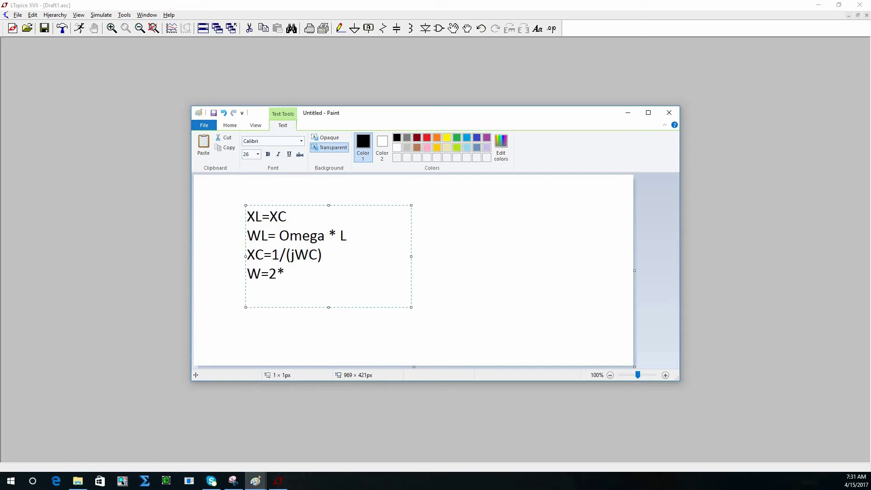
type("F*c")
key("Return")
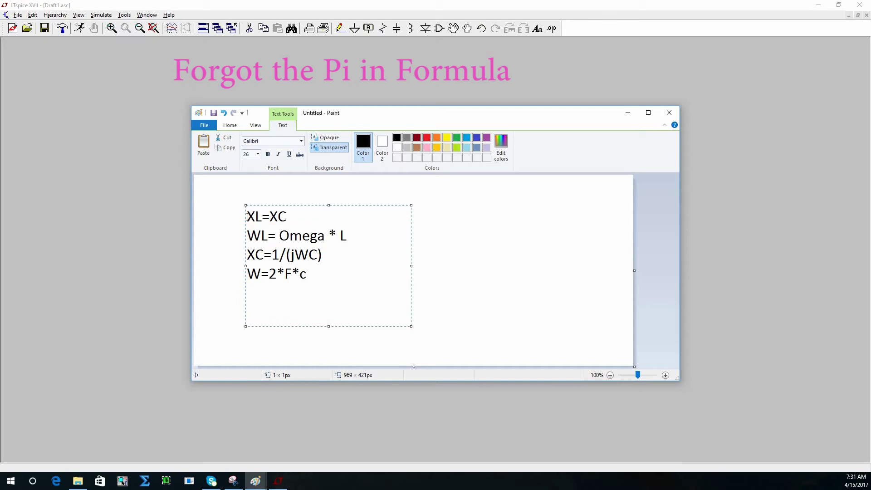
type("F- Frequency")
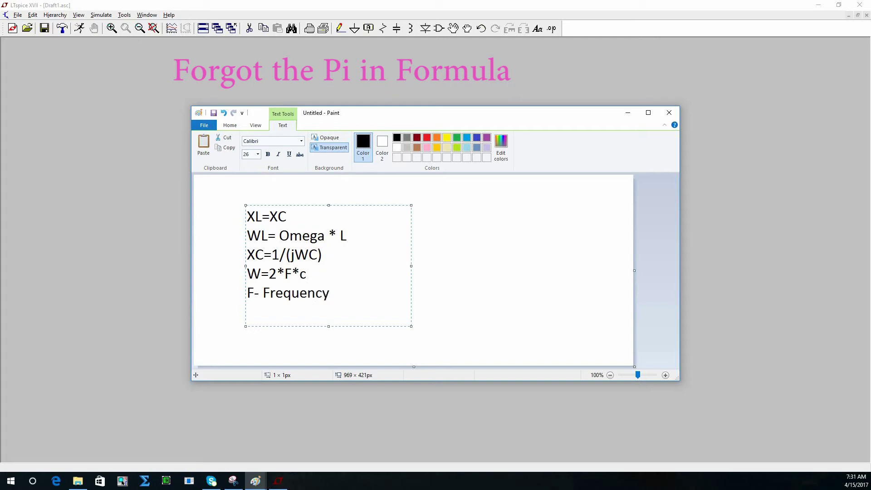
type(" [Hz]")
key("Return")
type("C - Capaci")
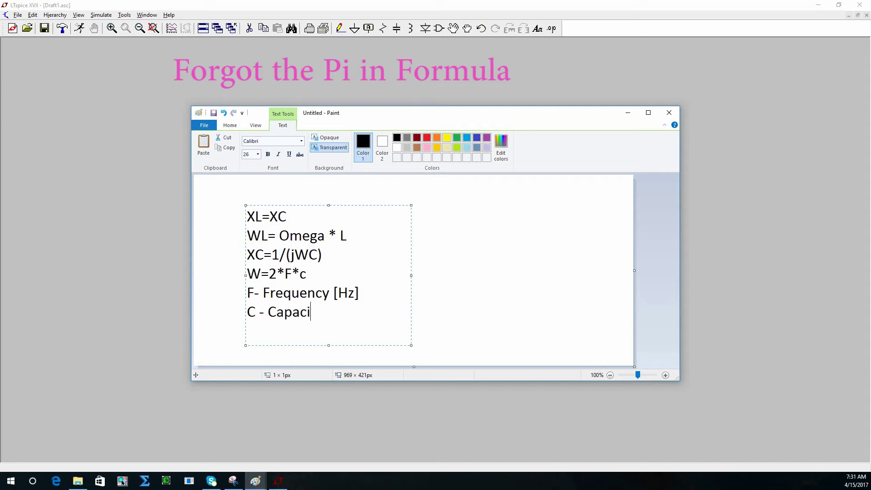
type("tor in F")
key("Return")
Drag the Paint notes window aside, then minimize it to uncover the LTspice schematic
left_click_drag(420, 115, 381, 226)
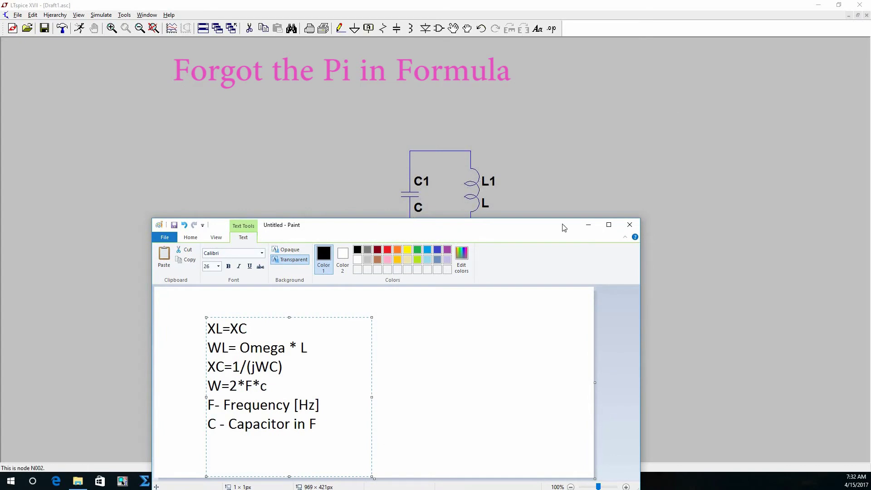
mouse_move(416, 228)
left_mouse_down()
mouse_move(678, 204)
mouse_move(731, 257)
left_mouse_up()
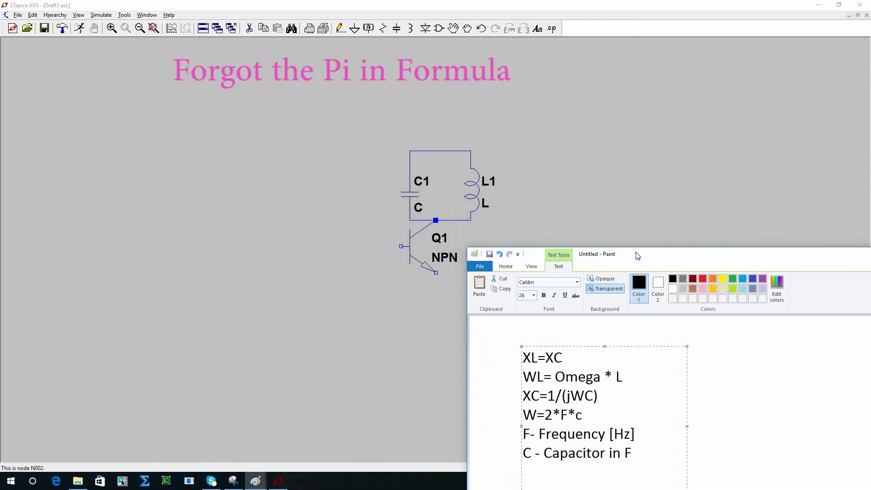
mouse_move(637, 256)
left_mouse_down()
mouse_move(471, 218)
mouse_move(431, 233)
left_mouse_up()
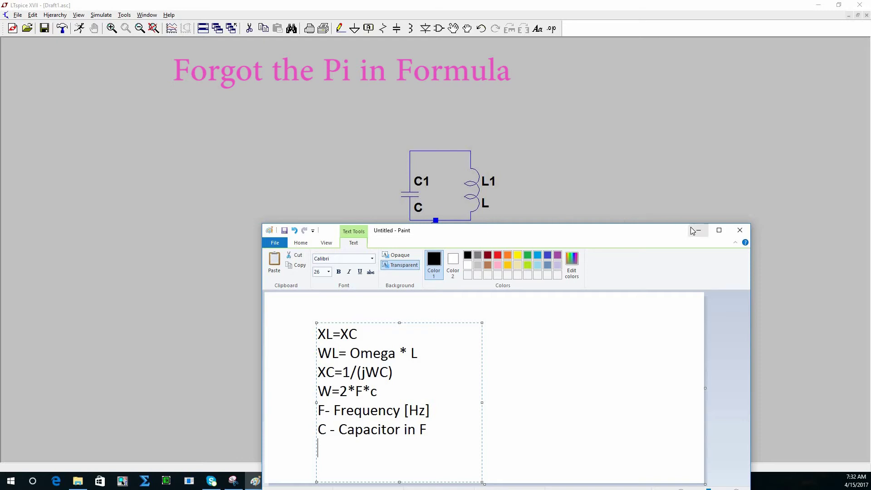
left_click(592, 209)
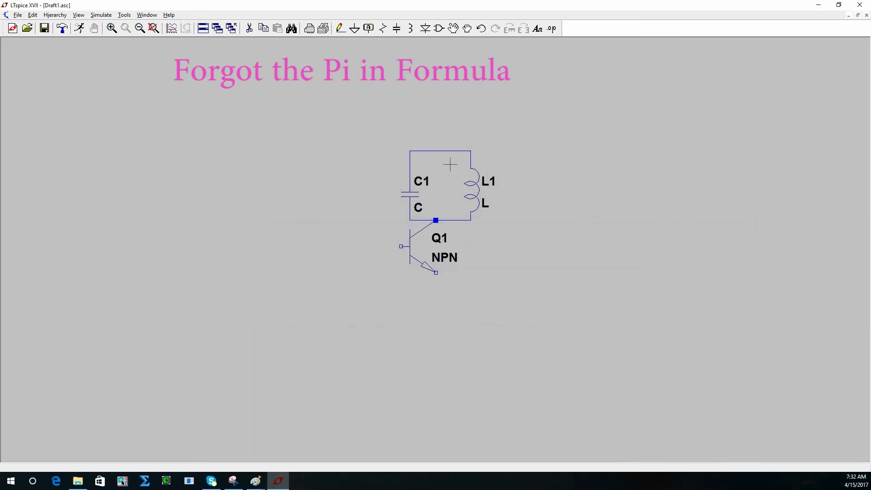
Drop the resistor and draw a wire from the tank top upward, left, then down
left_click(382, 29)
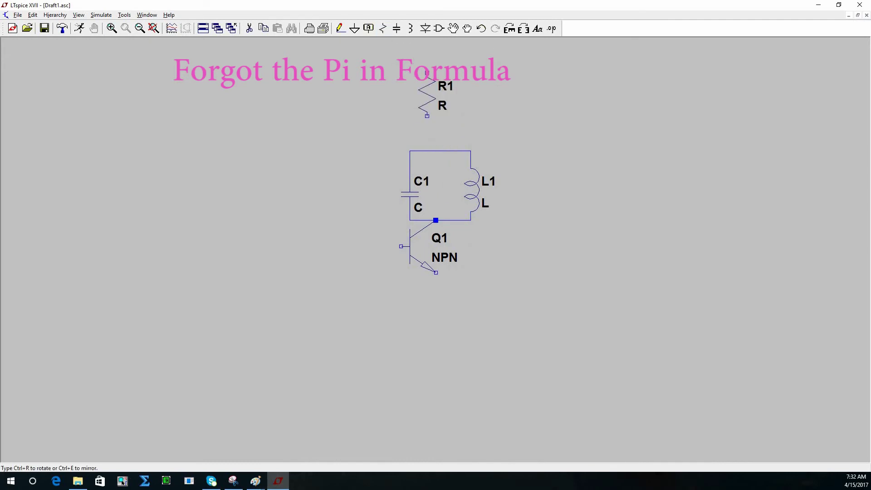
key("Escape")
left_click(340, 28)
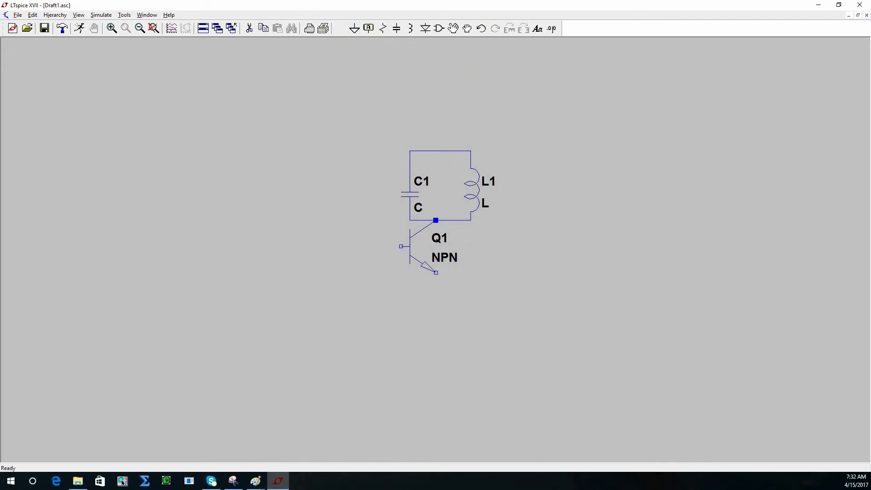
left_click(436, 150)
left_click(436, 90)
right_click(140, 90)
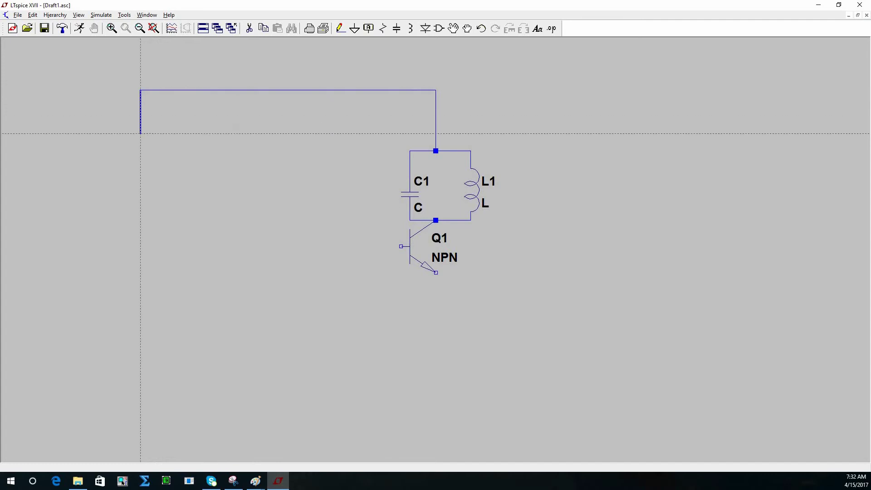
left_click(140, 151)
right_click(140, 150)
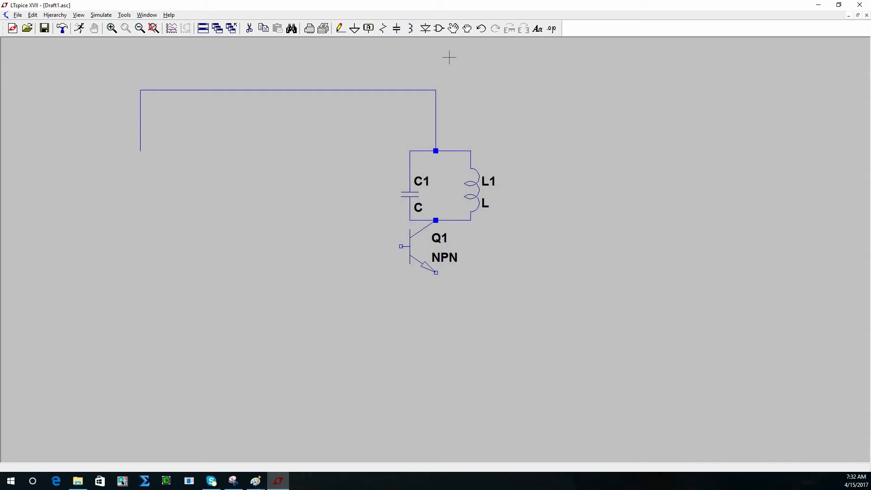
Place resistor R1 just below Q1 and wire Q1's emitter down to it
key("r")
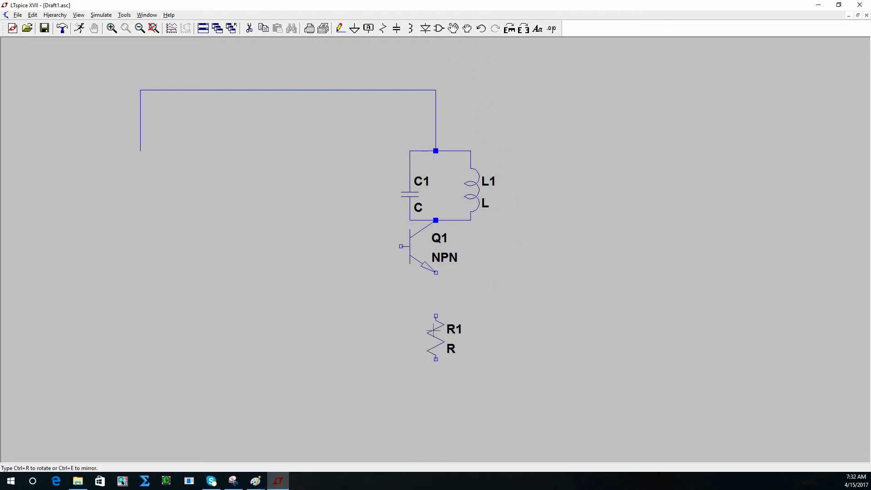
left_click(433, 298)
left_click(341, 28)
left_click(435, 272)
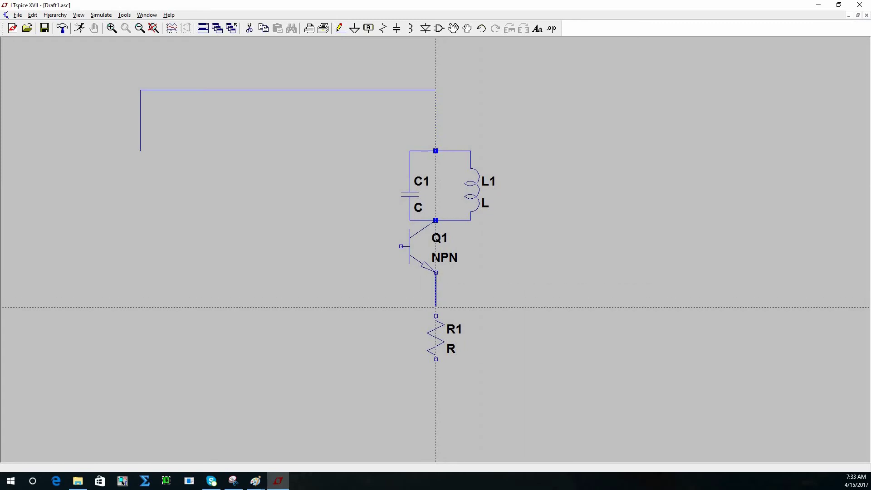
left_click(436, 316)
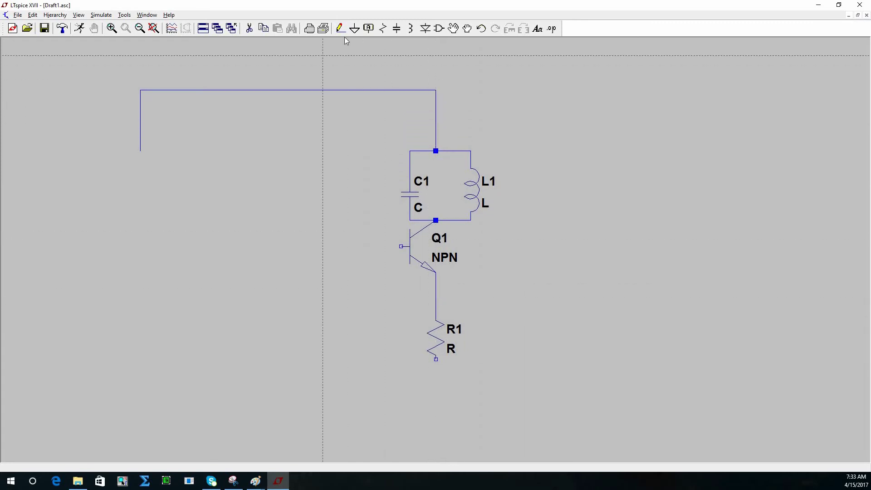
scroll(345, 136, "up", 5)
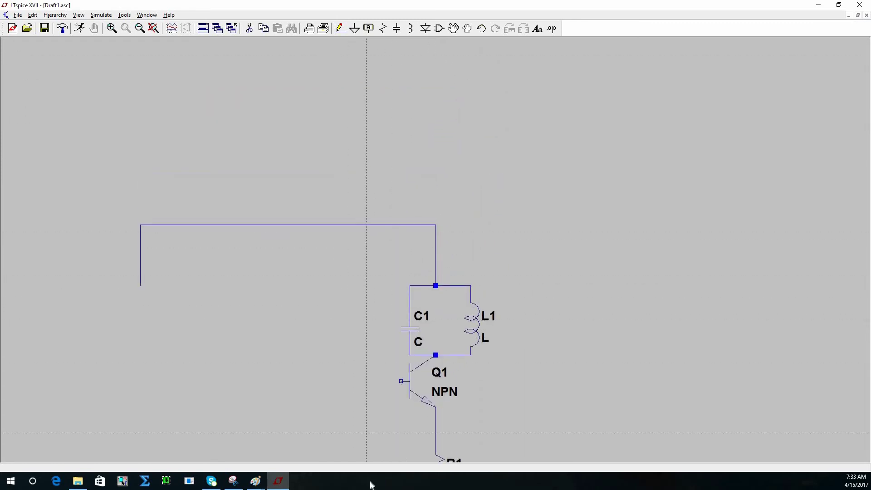
scroll(366, 364, "down", 3)
scroll(384, 401, "down", 2)
Route a wire from R1's bottom terminal down, left, and partway up the left side
left_click(340, 28)
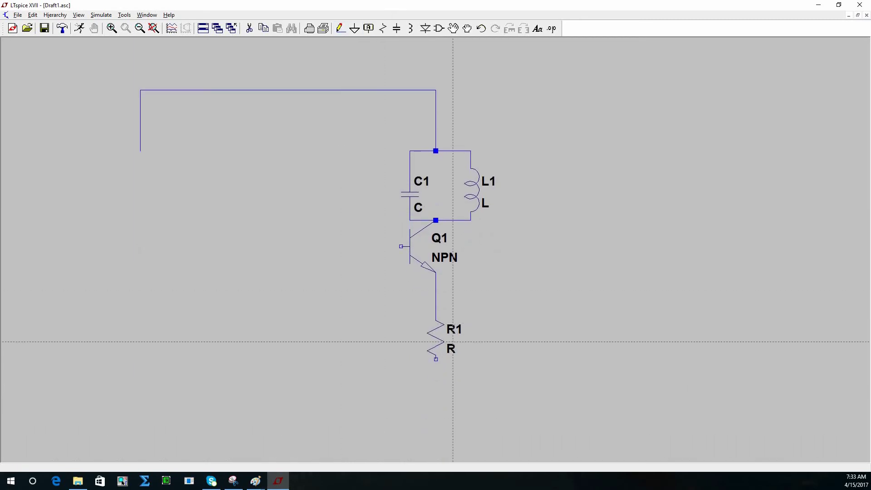
left_click(436, 359)
left_click(436, 402)
left_click(140, 402)
left_click(149, 307)
key("Escape")
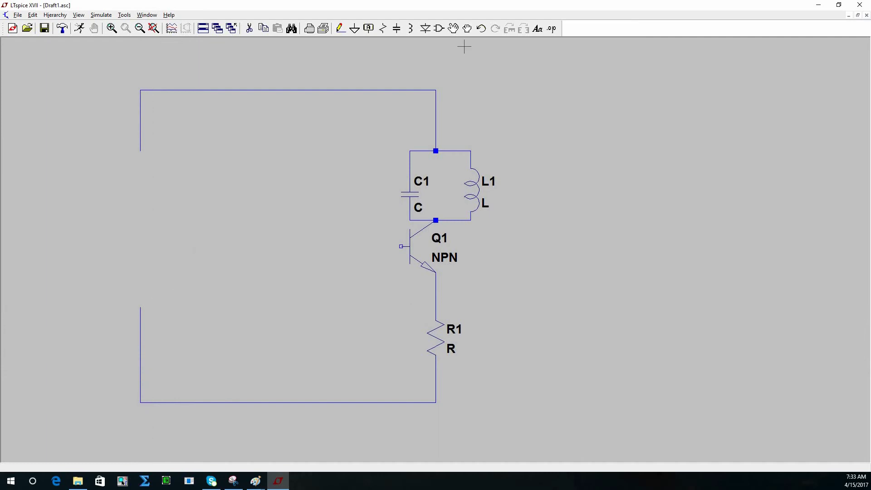
Search the component library for 'source' and preview the e, e2 and f source symbols
left_click(439, 28)
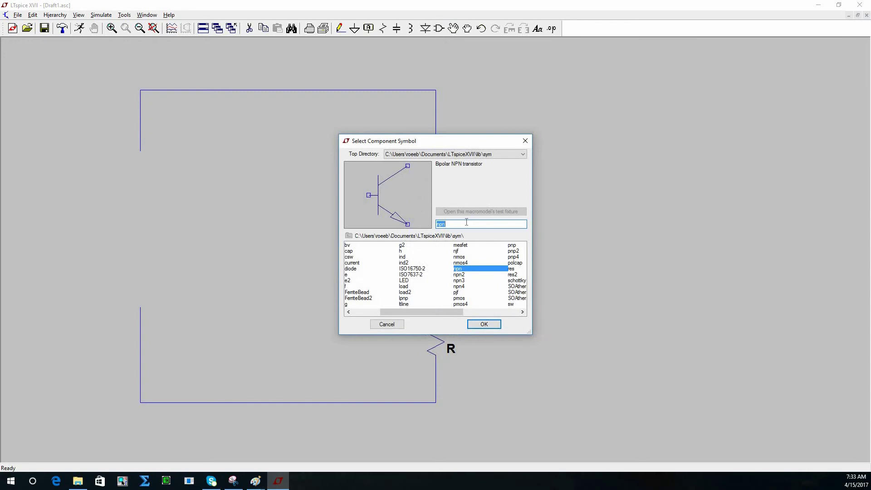
type("source")
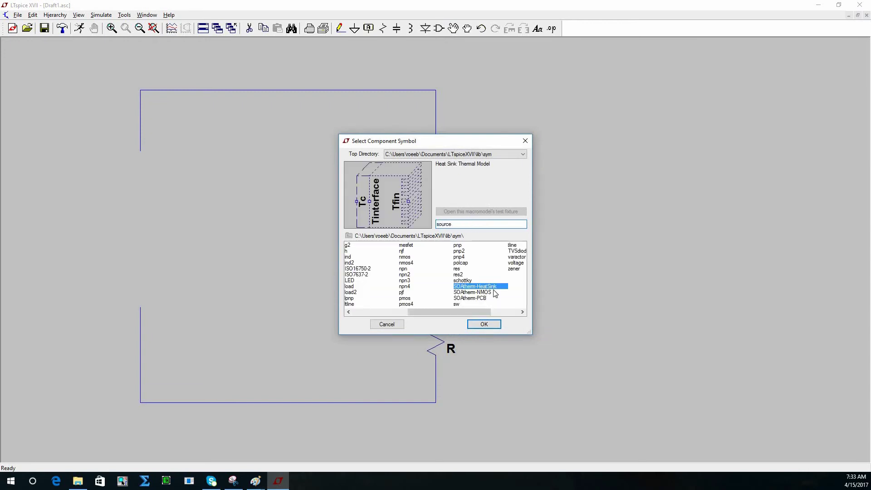
left_click(366, 309)
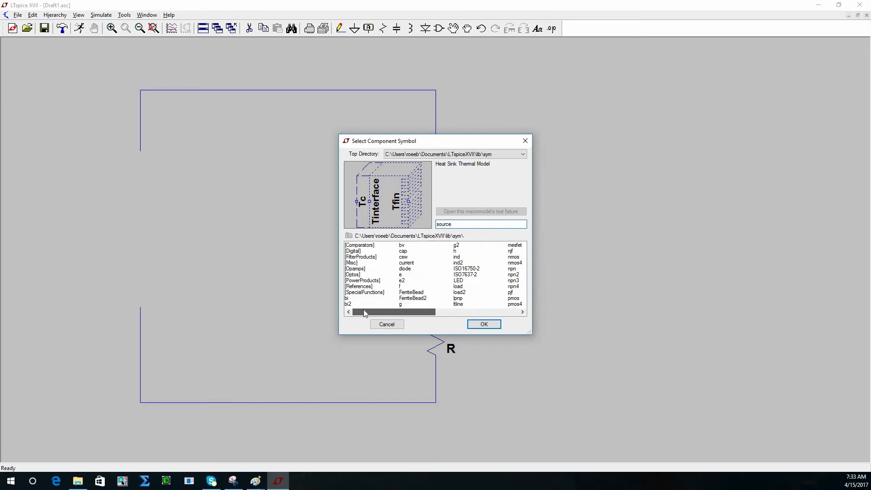
left_click(402, 274)
left_click(404, 282)
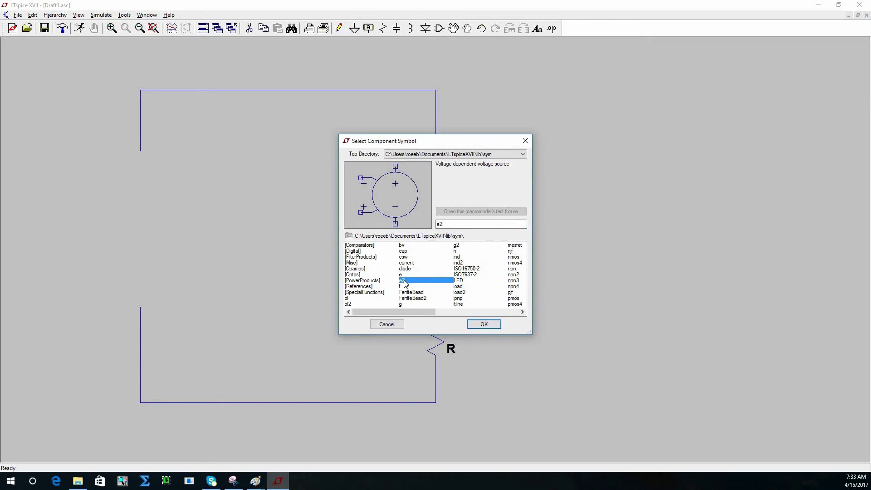
left_click(404, 287)
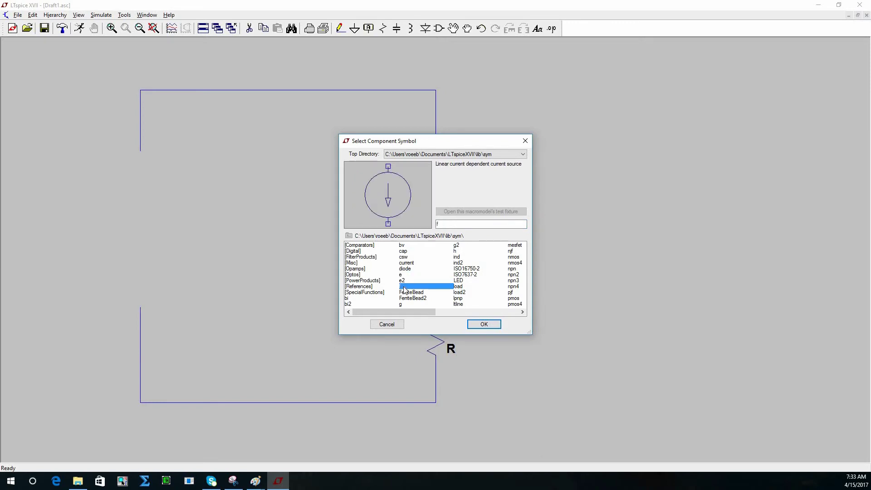
left_click(405, 293)
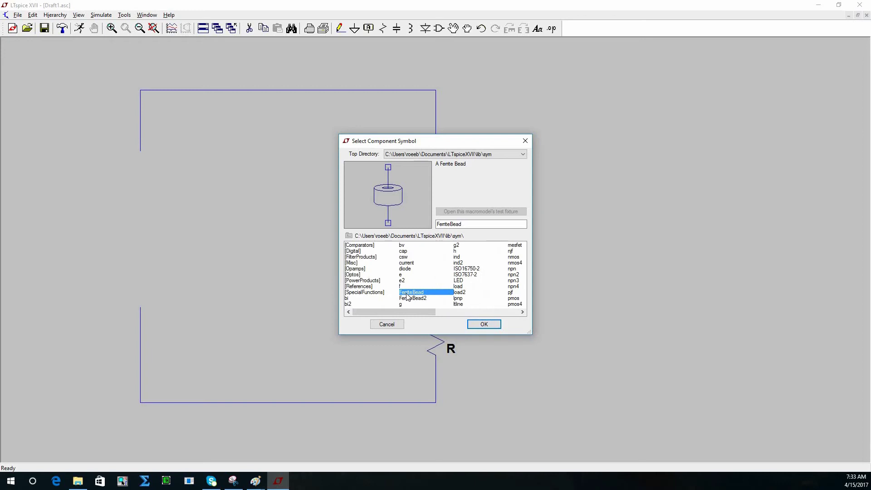
Select the voltage source in the component list and confirm it
key("Down")
key("Down")
key("Down")
key("Down")
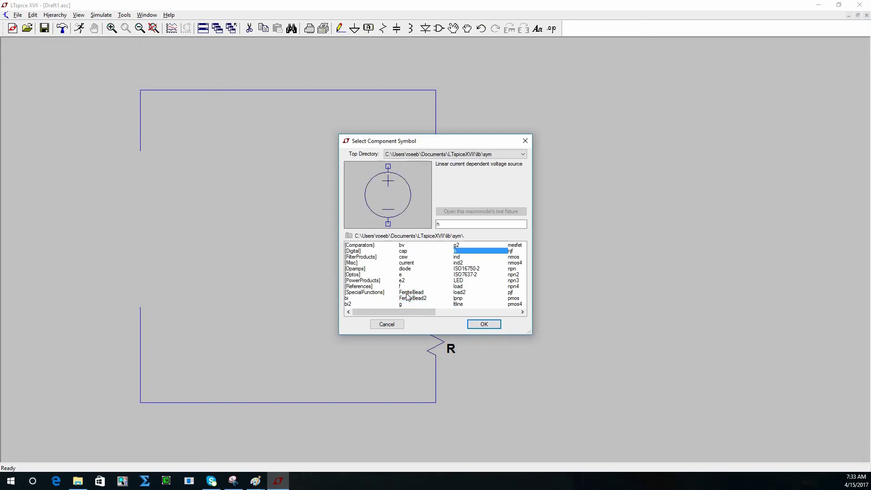
key("Down")
key("Down")
key("Down")
key("Down")
key("Down")
key("Down")
key("Down")
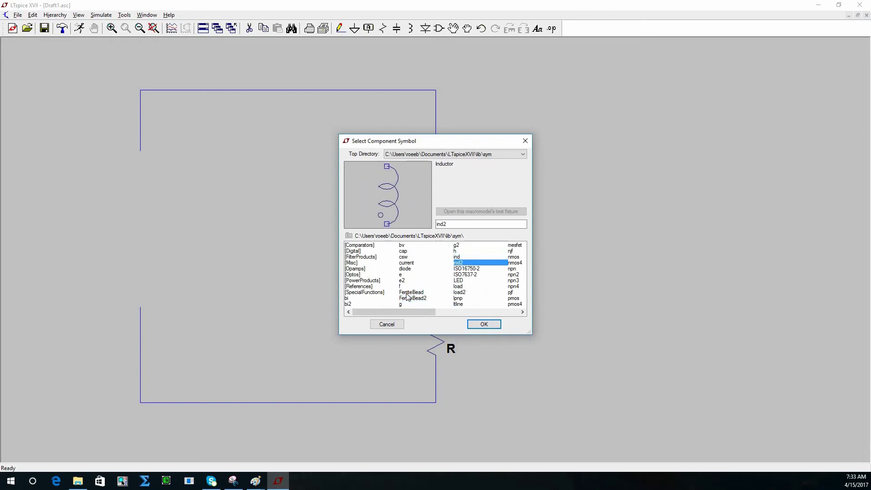
key("Down")
key("Down")
key("Down")
key("Down")
key("Down")
key("Down")
key("Down")
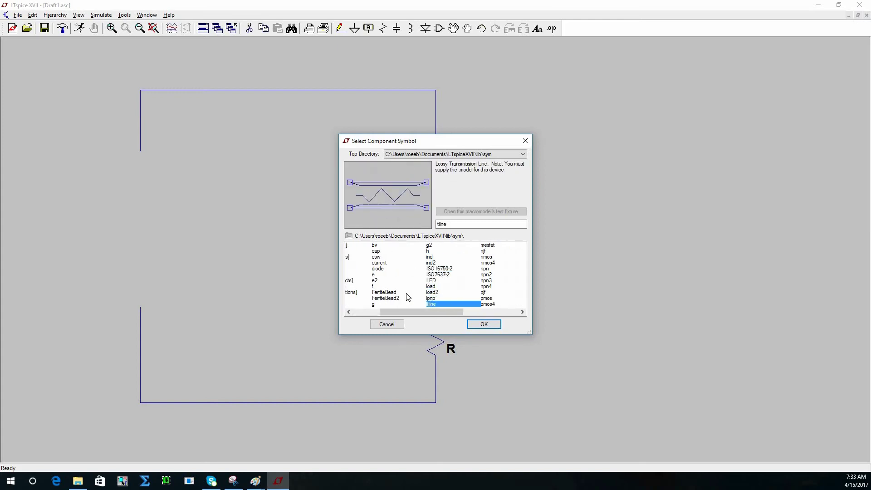
key("Down")
key("Down")
key("Down")
key("Down")
key("Down")
key("Down")
key("Down")
key("Down")
key("Down")
key("Down")
key("Down")
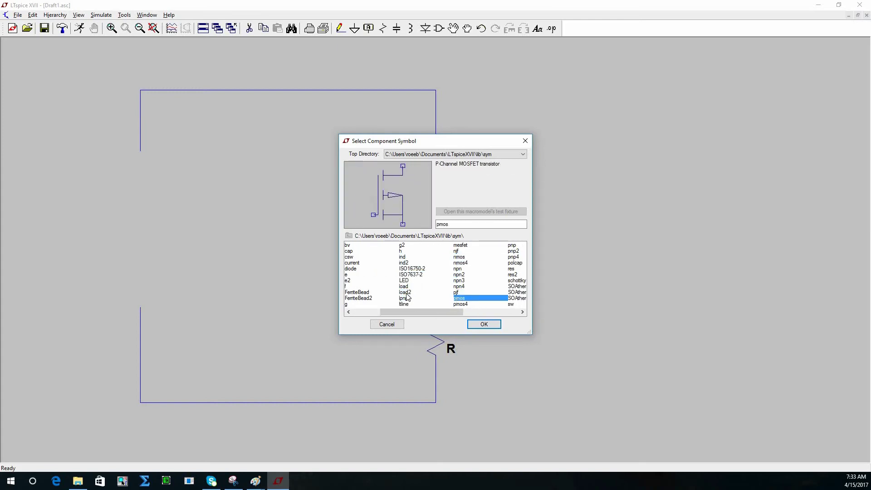
key("Down")
key("Down")
key("Down")
key("Down")
key("Down")
key("Down")
key("Down")
key("Down")
key("Down")
key("Down")
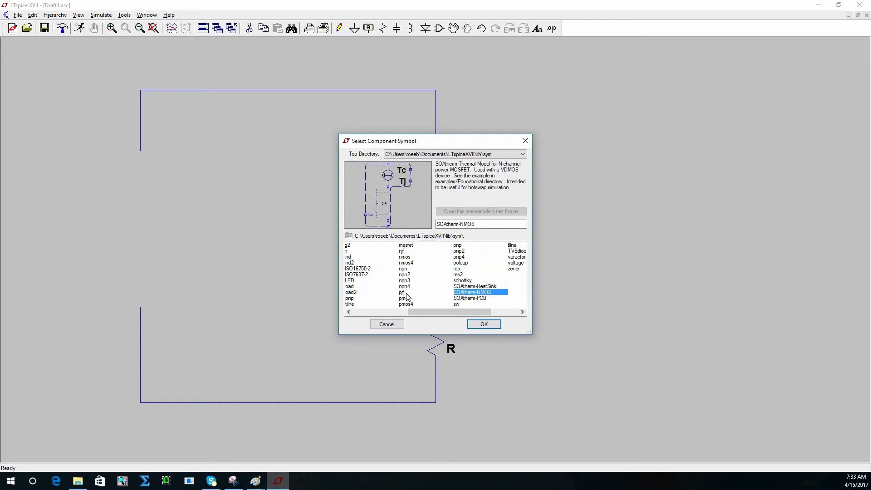
key("Up")
key("Down")
key("Return")
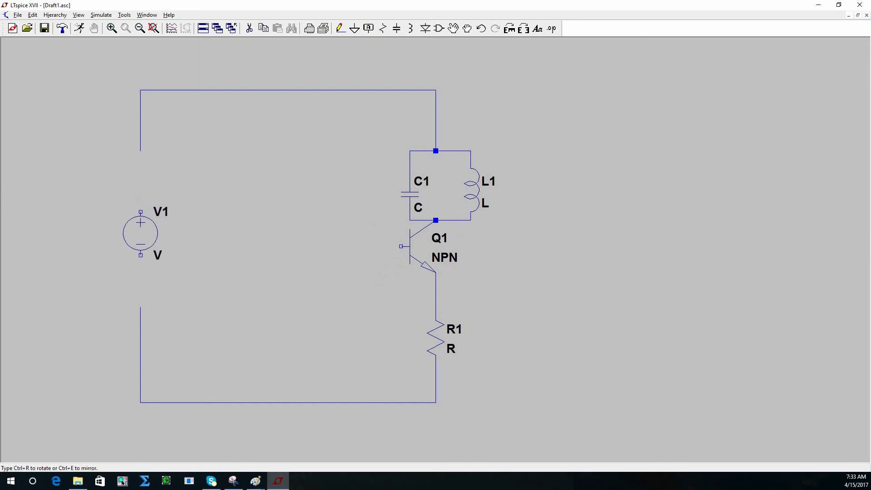
Place V1 left of the circuit and connect the top wire to its positive terminal
left_click(140, 229)
key("Escape")
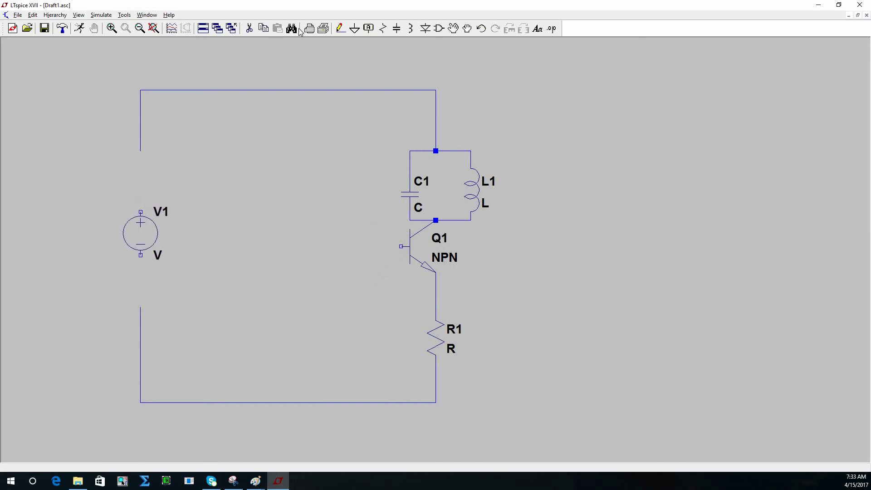
left_click(341, 28)
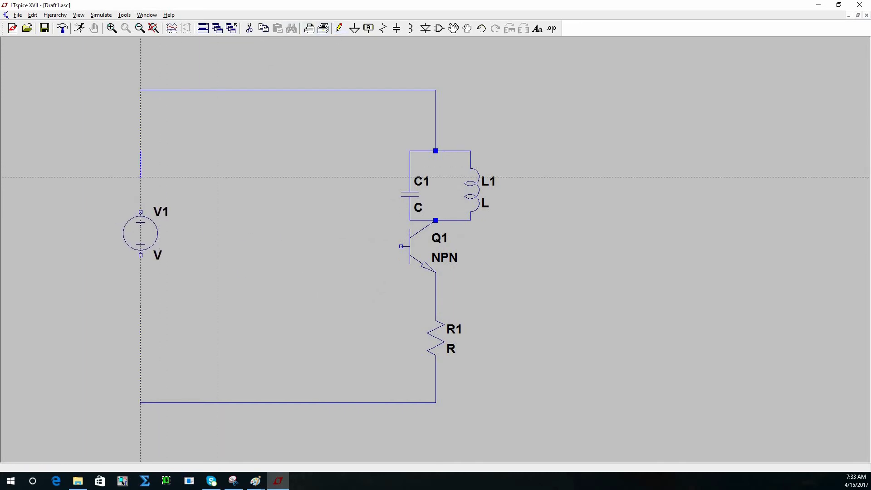
left_click(141, 212)
scroll(366, 250, "up", 2)
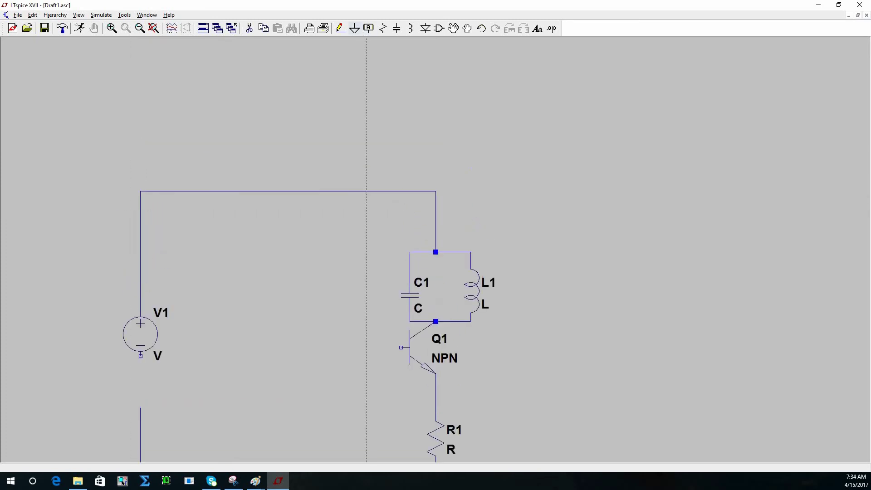
scroll(243, 317, "down", 2)
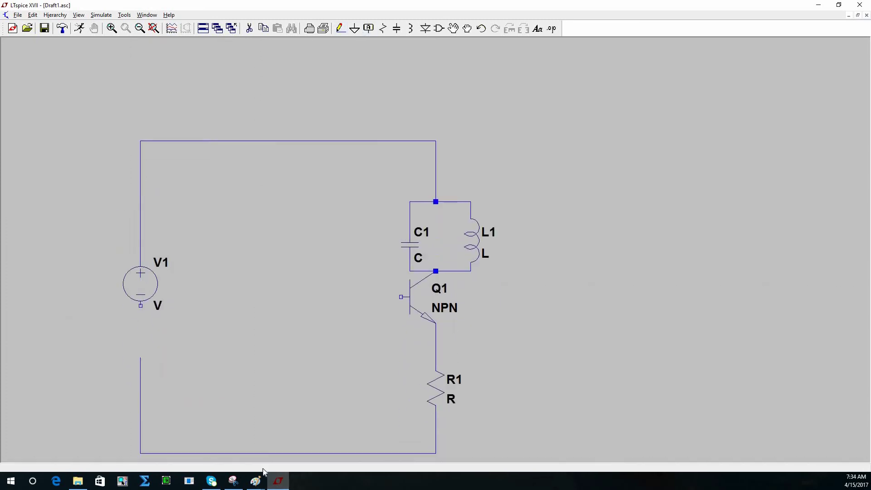
scroll(271, 375, "down", 2)
Wire V1's lower terminal to the bottom wire corner and its top terminal to the top wire
left_click(341, 28)
left_click(140, 255)
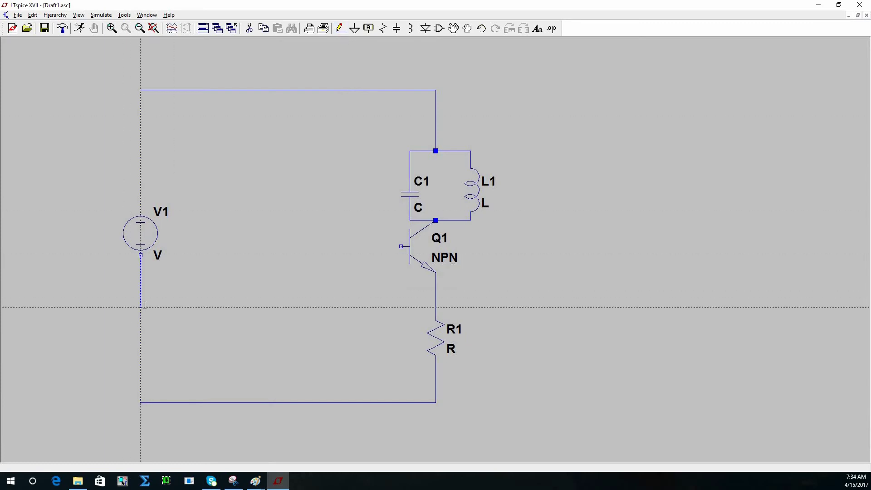
left_click(140, 403)
left_click(140, 90)
left_click(140, 212)
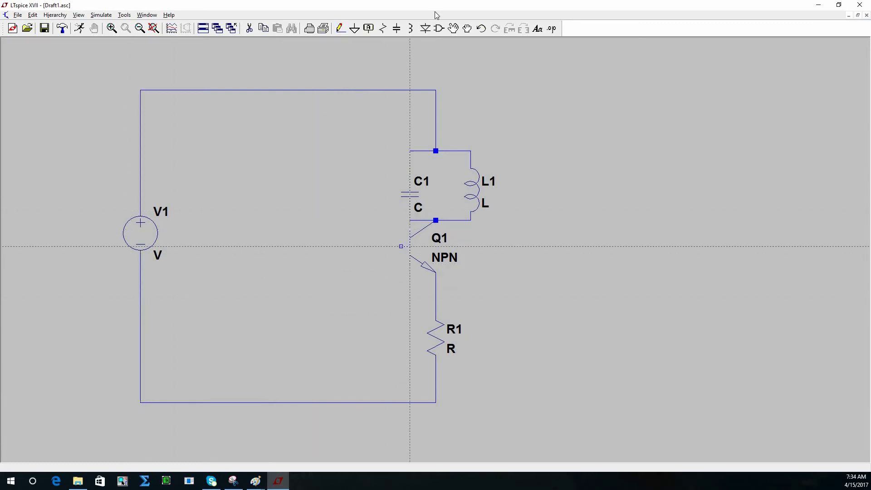
scroll(422, 254, "up", 2)
scroll(488, 410, "down", 2)
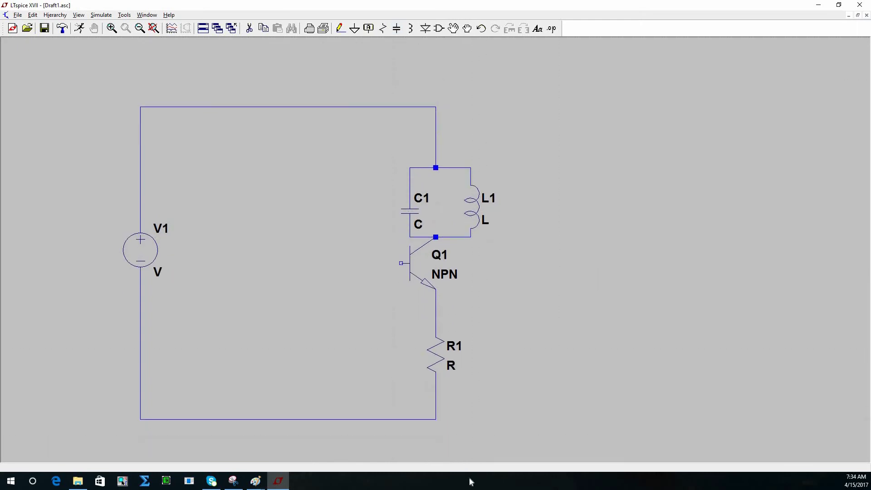
Place capacitor C2 right of R1 and wire it from the emitter–R1 node to the bottom wire
left_click(397, 28)
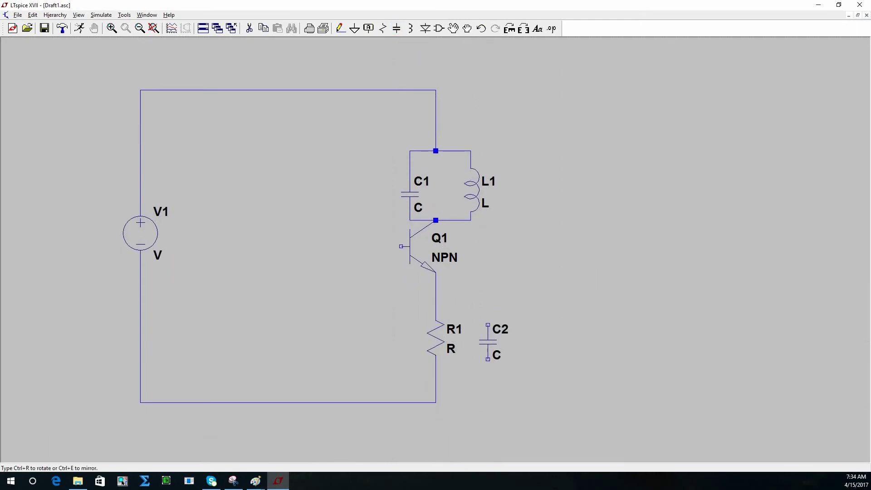
left_click(488, 334)
key("Escape")
left_click(341, 28)
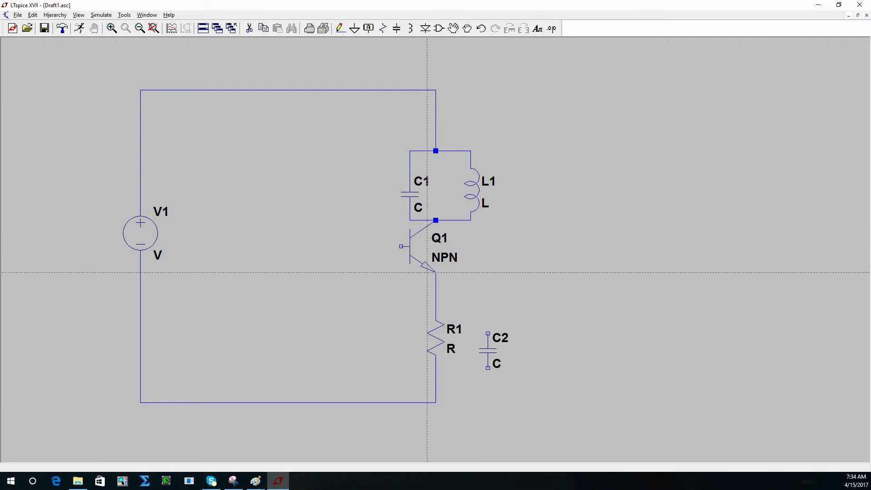
left_click(436, 299)
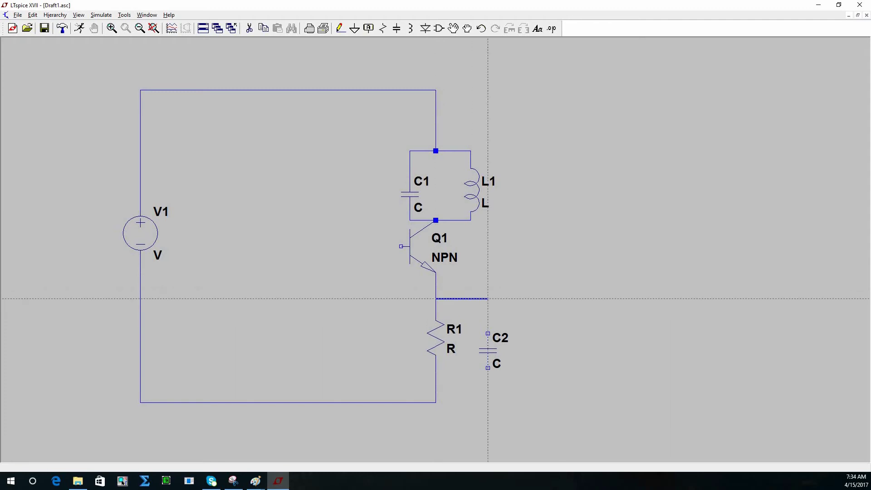
left_click(488, 333)
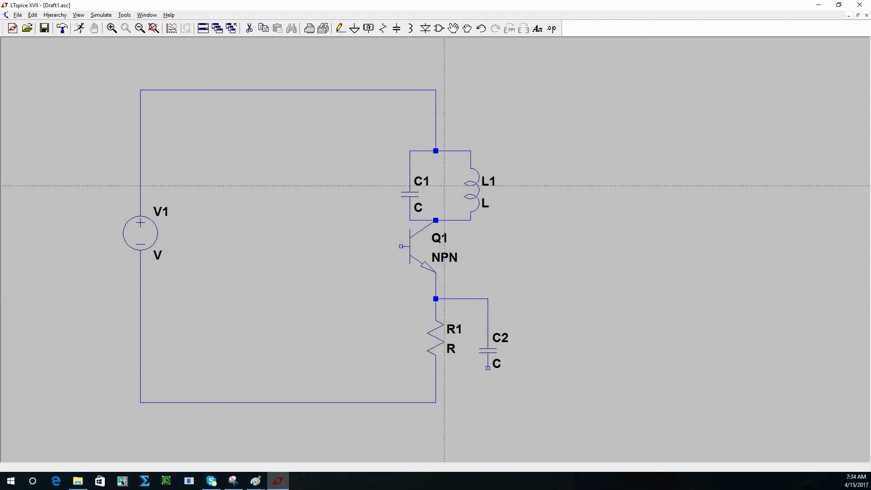
scroll(331, 157, "up", 2)
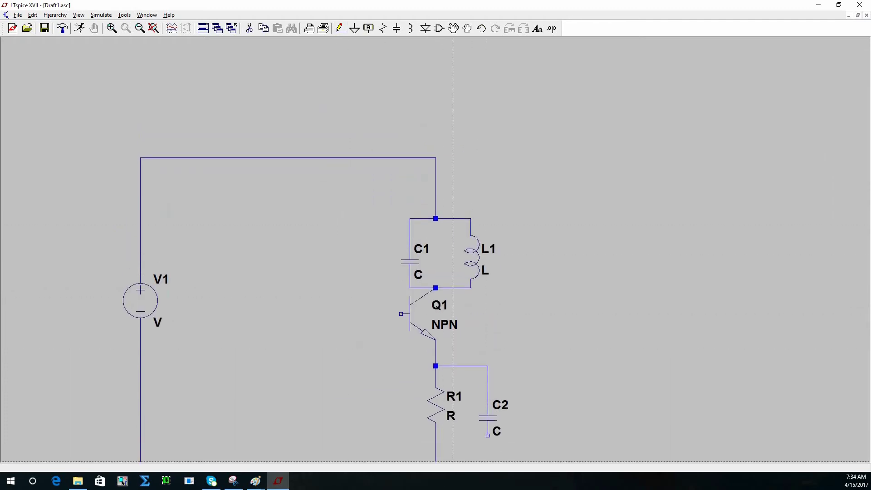
scroll(461, 377, "down", 2)
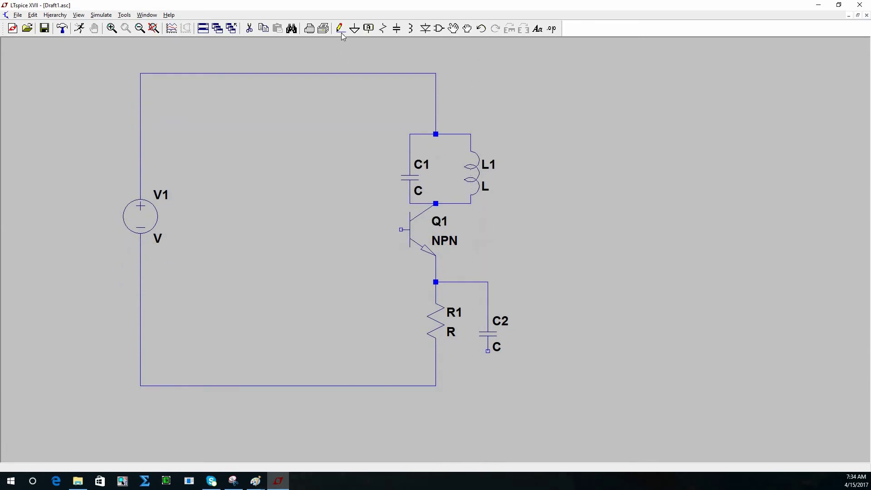
left_click(488, 351)
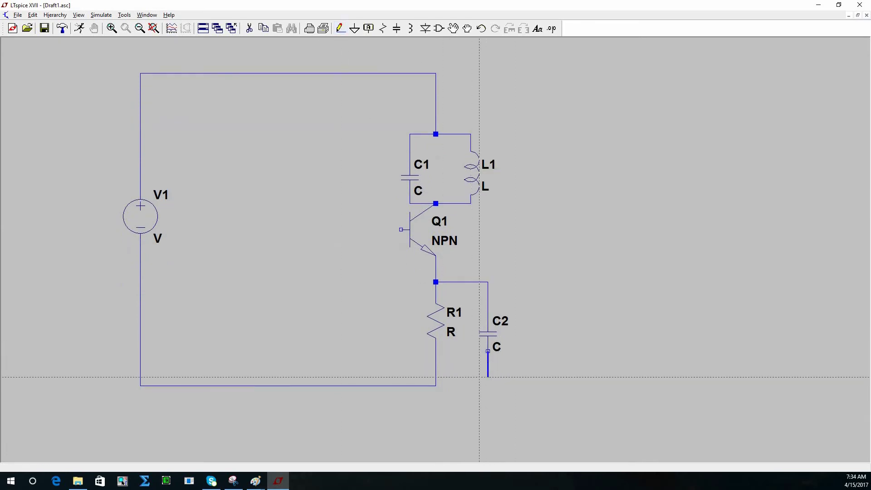
left_click(435, 386)
Place capacitor C3 beside Q1 and wire it from L1's lower end to the emitter node
key("c")
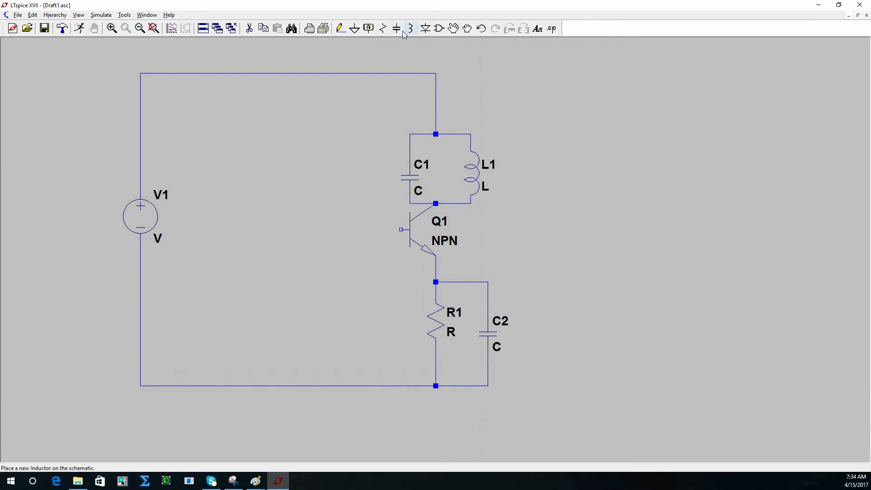
left_click(472, 199)
left_click(340, 28)
left_click(470, 203)
left_click(479, 230)
scroll(480, 203, "up", 2)
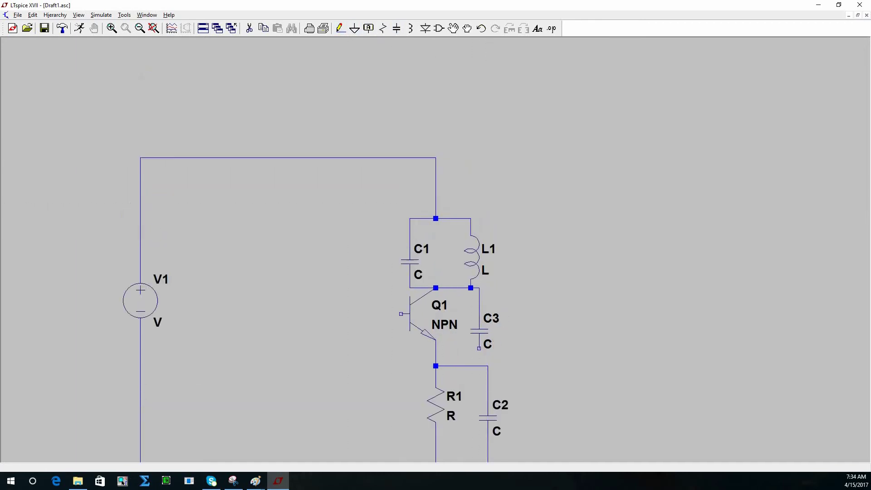
scroll(426, 409, "down", 2)
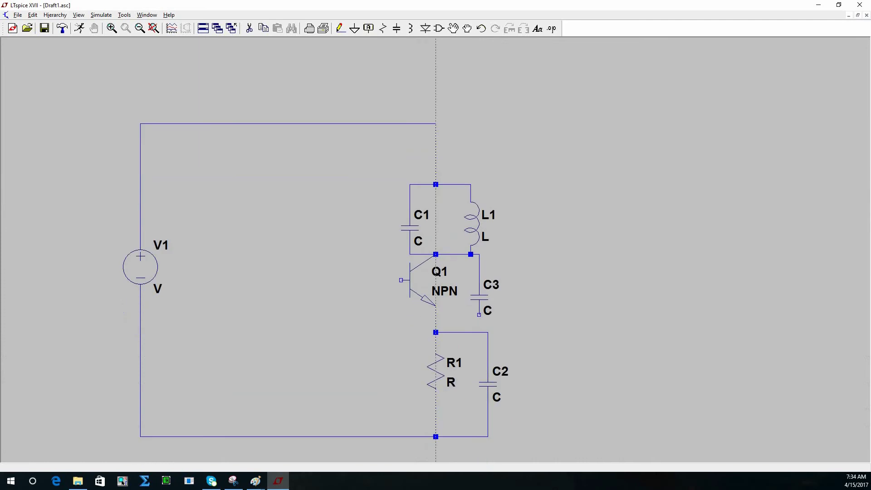
left_click(340, 28)
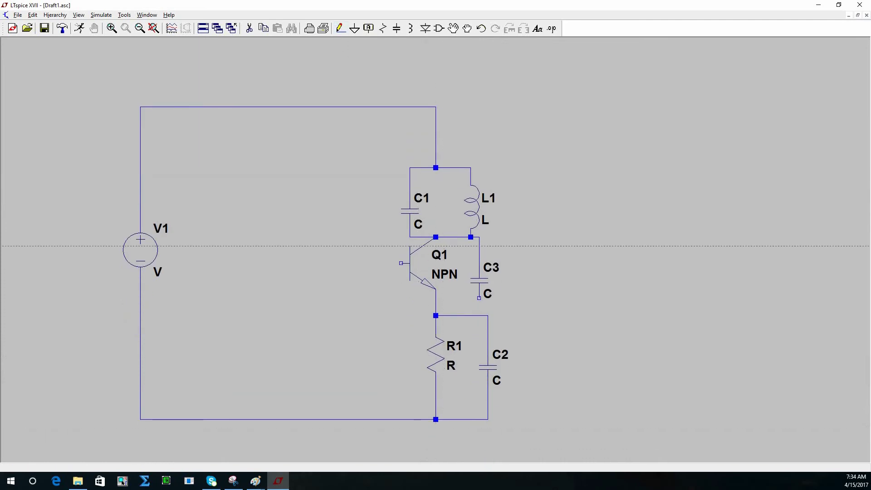
left_click(479, 298)
left_click(479, 316)
key("Escape")
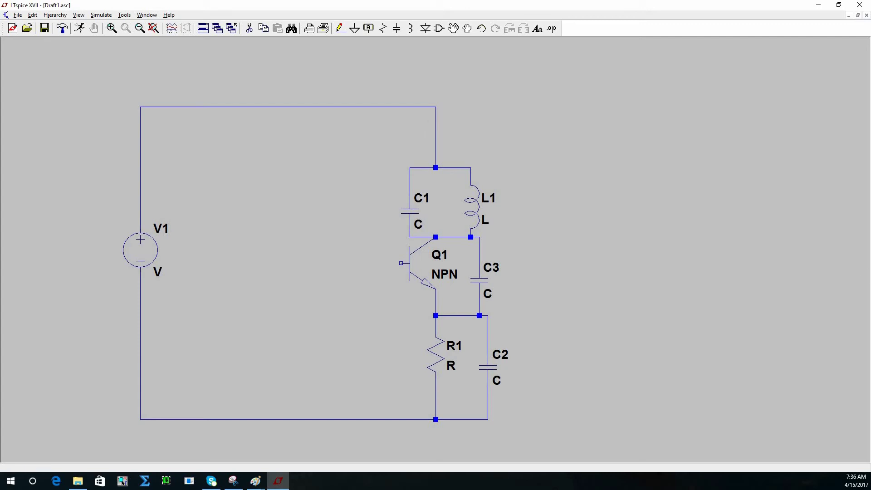
key("alt+Tab")
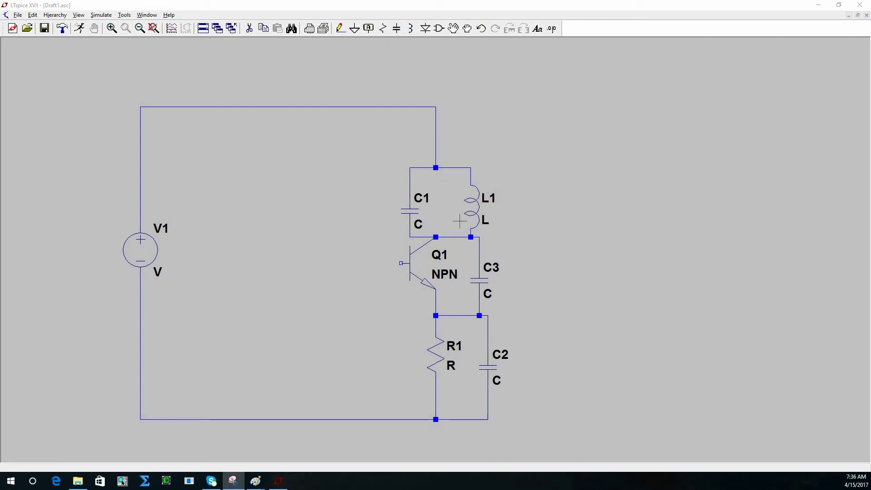
Place resistor R2 left of C1 and wire it from the top rail to Q1's base
left_click(383, 28)
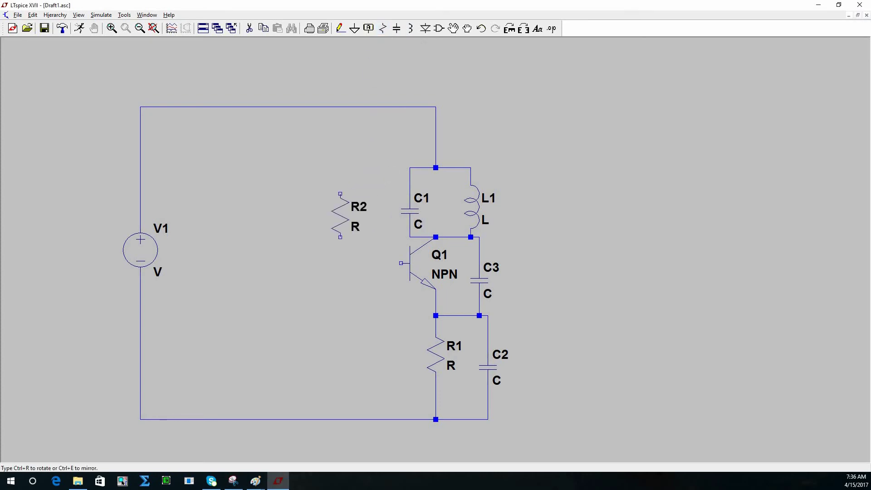
left_click(341, 194)
key("Escape")
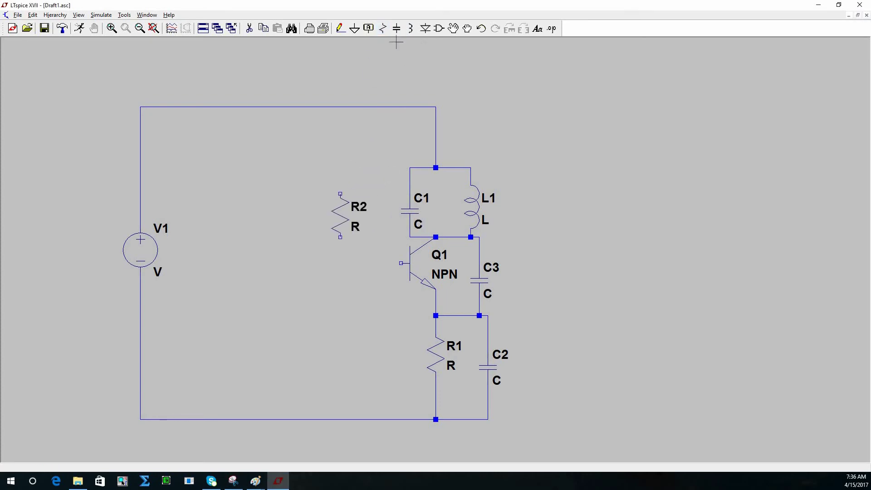
left_click(340, 28)
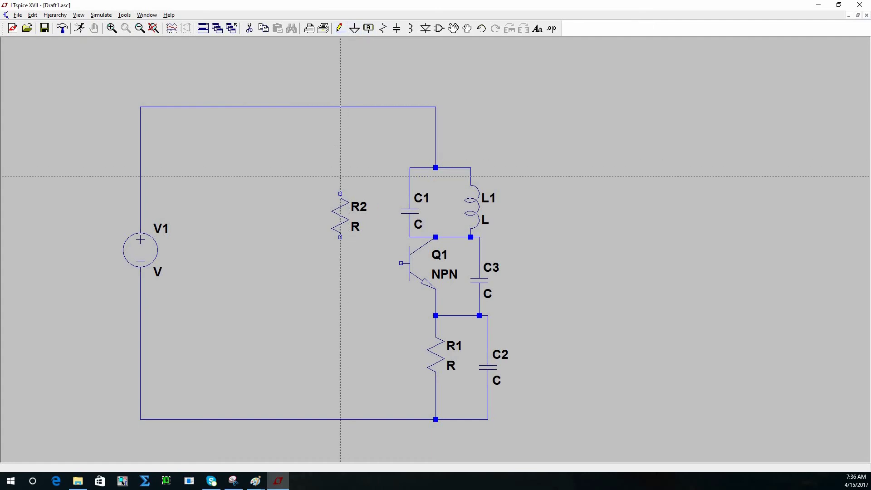
left_click(341, 194)
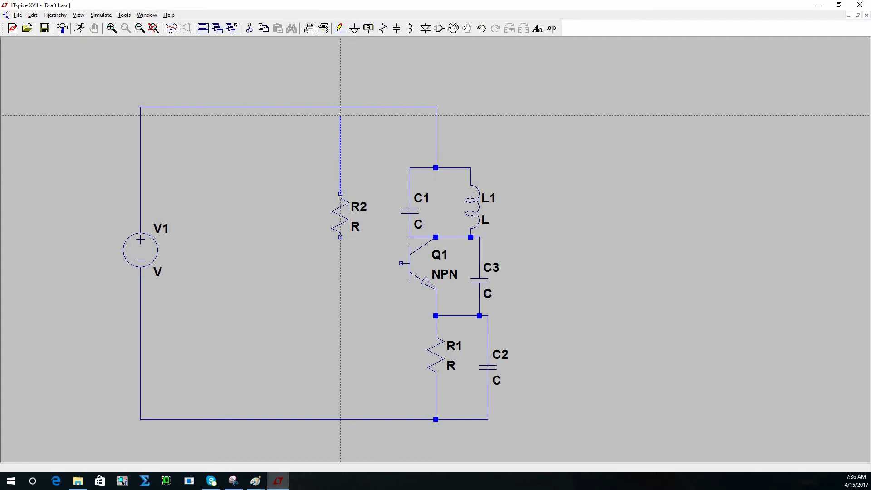
left_click(341, 107)
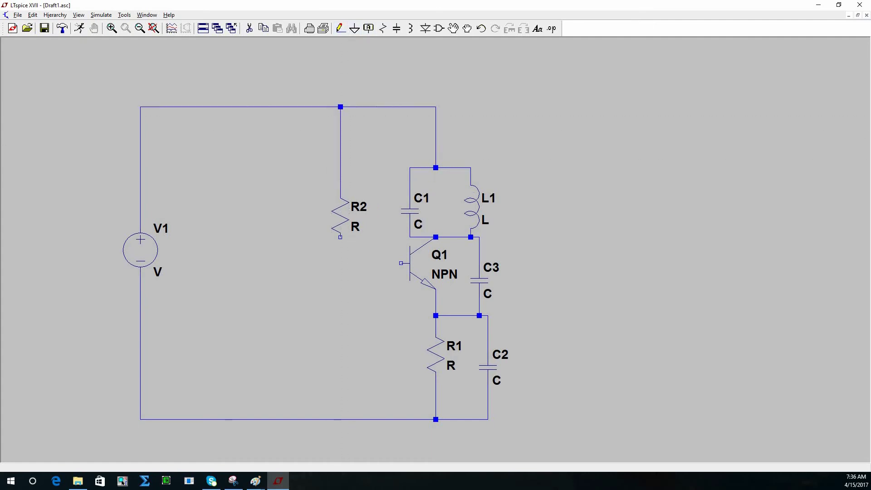
left_click(402, 263)
left_click(340, 237)
Place capacitor C4 below R2 and wire its top pin to the R2–base junction
left_click(397, 28)
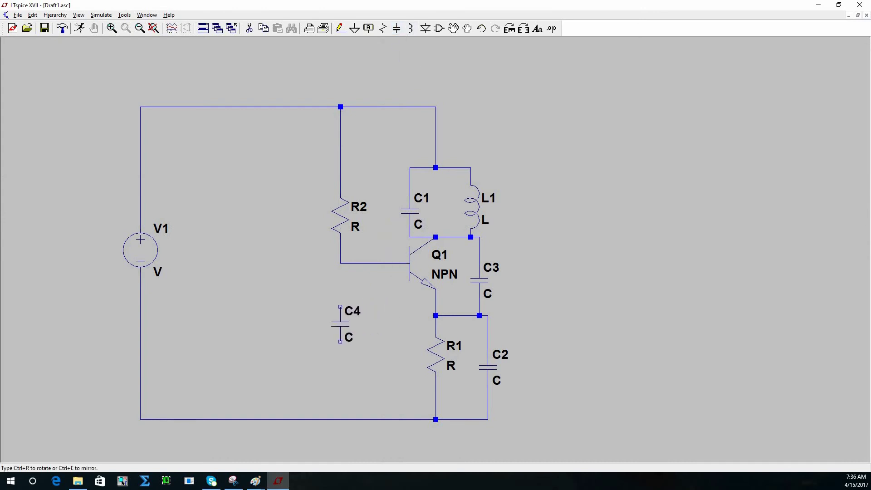
left_click(340, 324)
key("Escape")
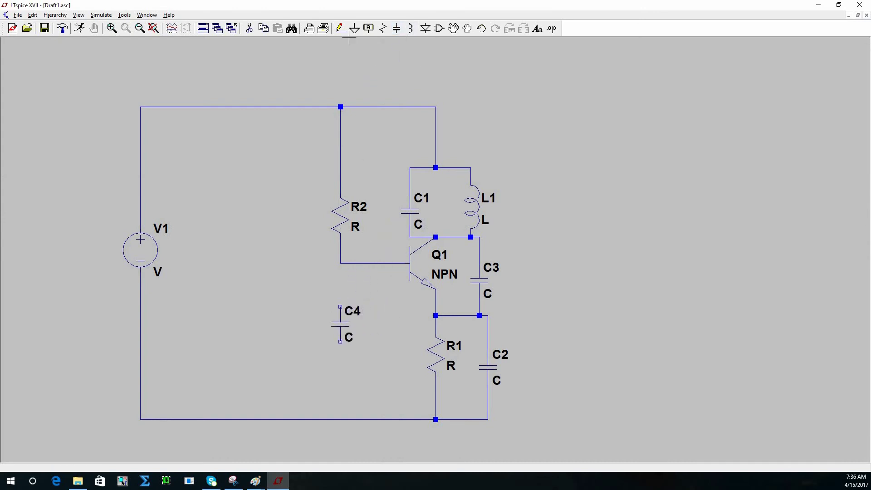
left_click(341, 28)
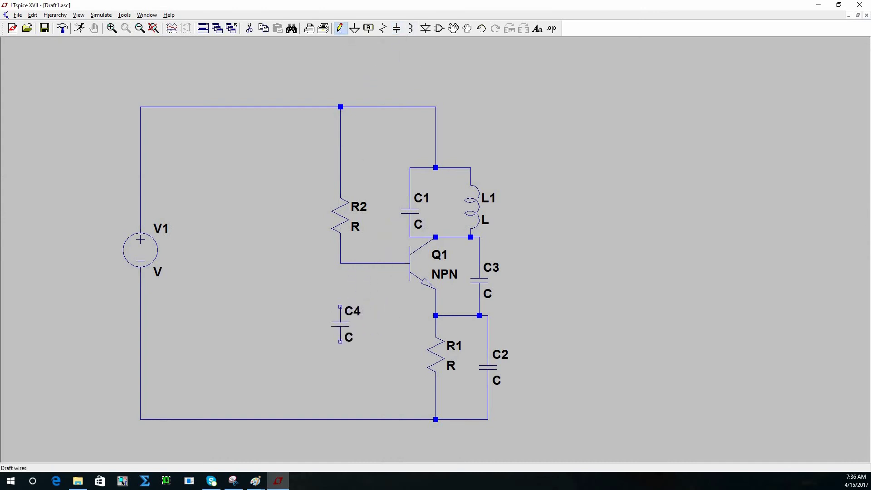
key("Escape")
key("F3")
left_click(341, 263)
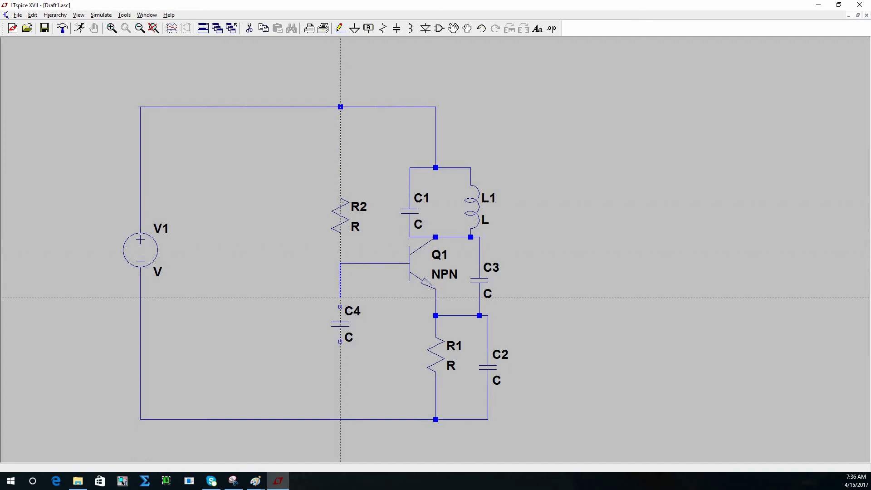
left_click(340, 307)
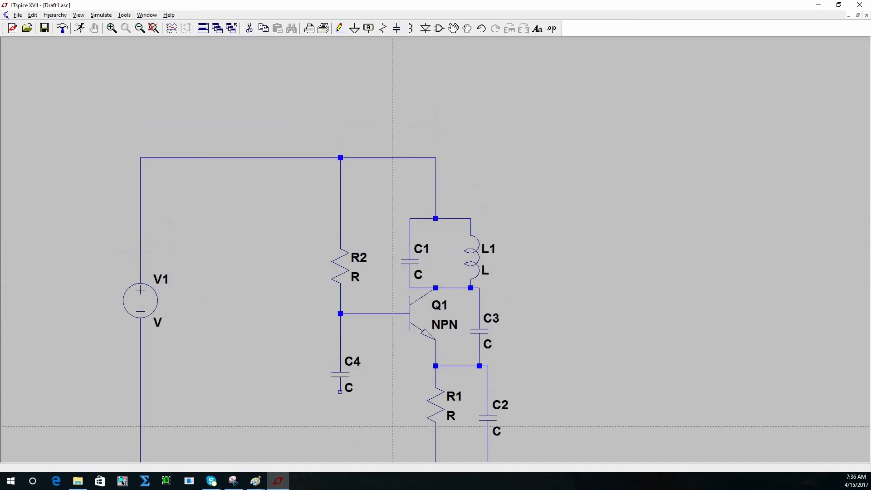
key("Escape")
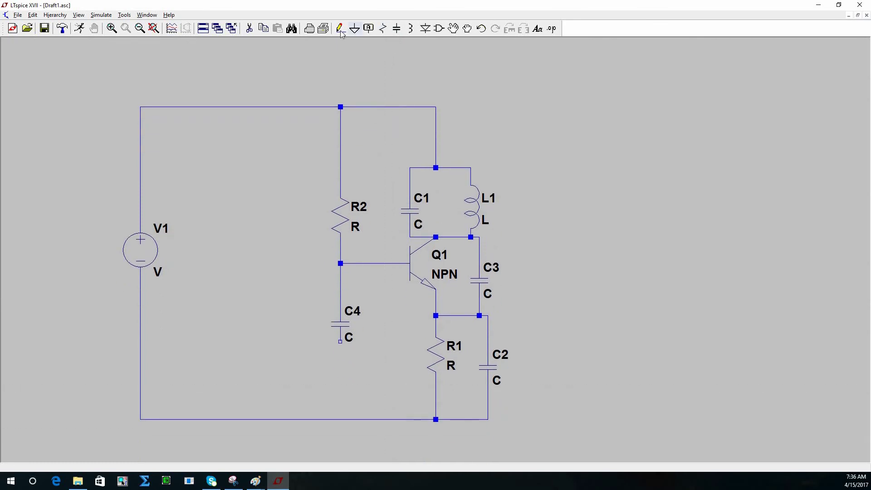
Wire C4's bottom pin down to the bottom rail
left_click(341, 29)
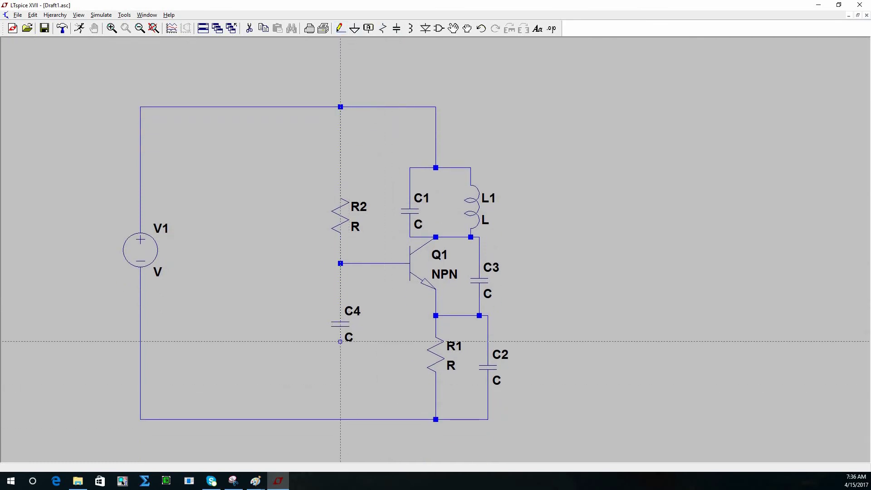
left_click(340, 341)
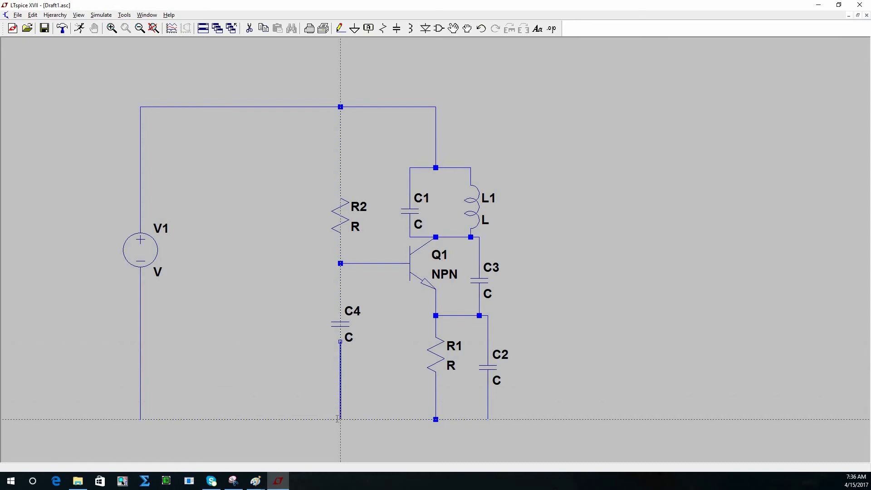
left_click(340, 419)
key("Escape")
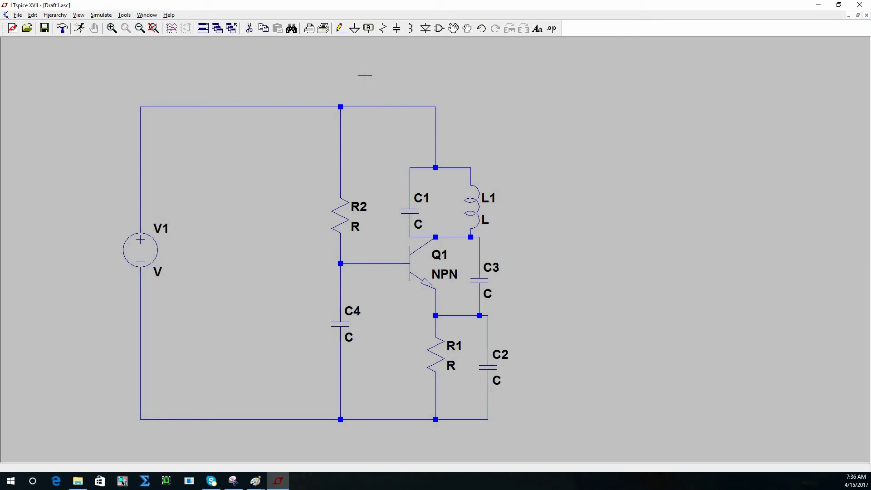
Place capacitor C5 and rotate it horizontal, level with the collector node
left_click(396, 29)
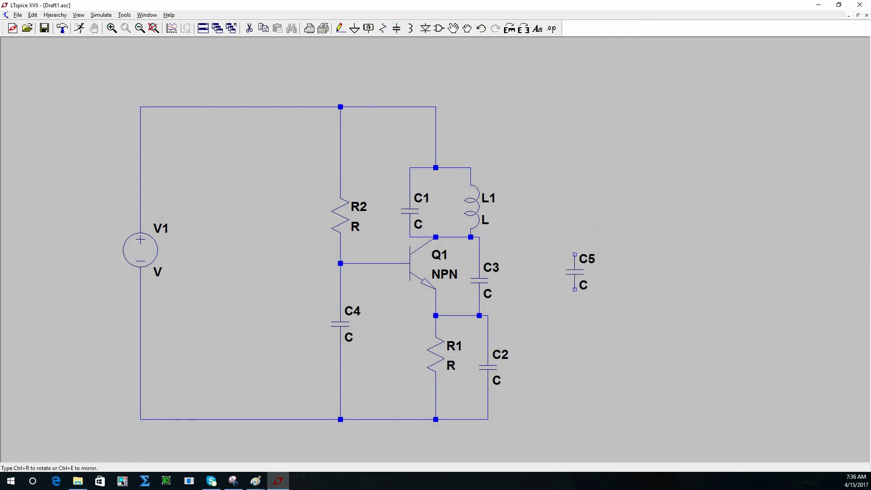
left_click(576, 263)
key("Escape")
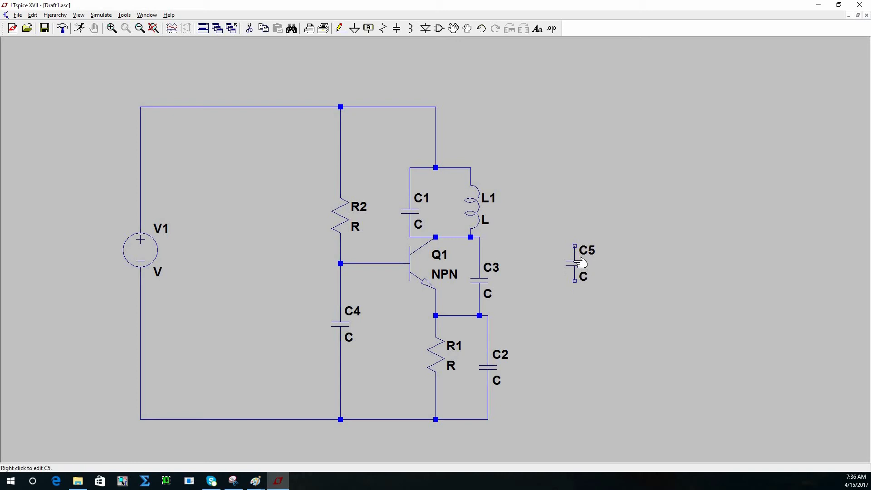
left_click(455, 29)
left_click(575, 264)
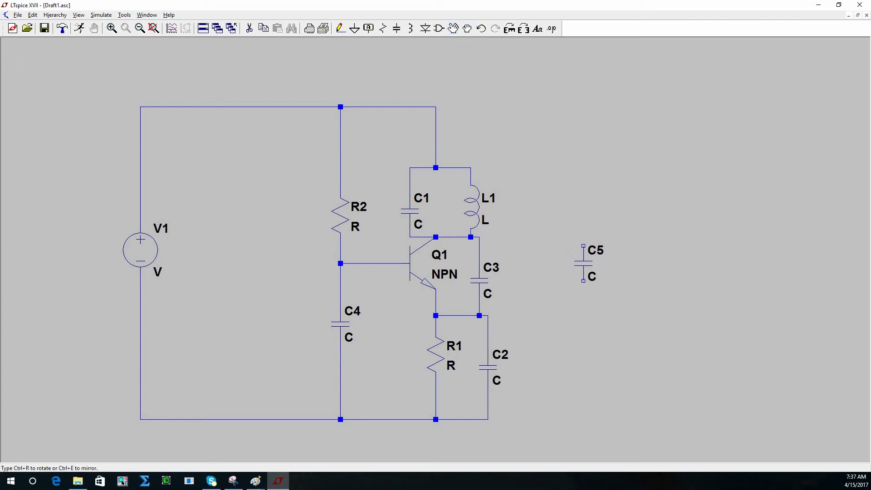
key("ctrl+r")
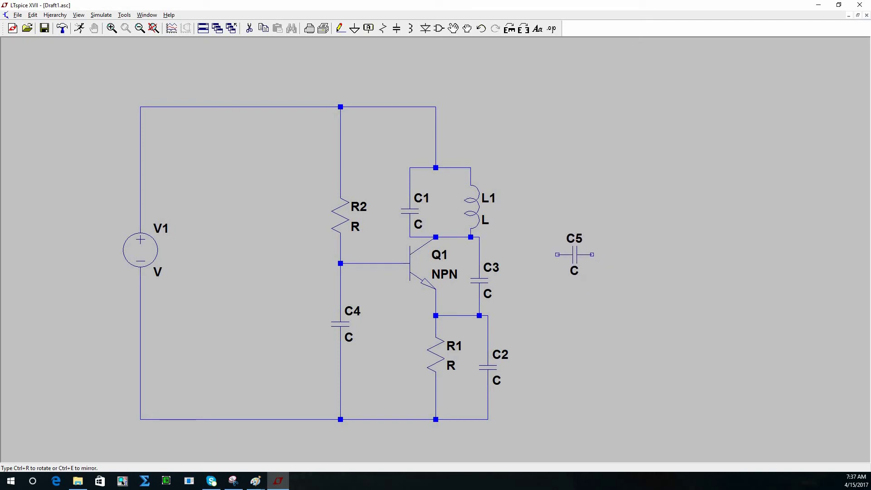
left_click(547, 244)
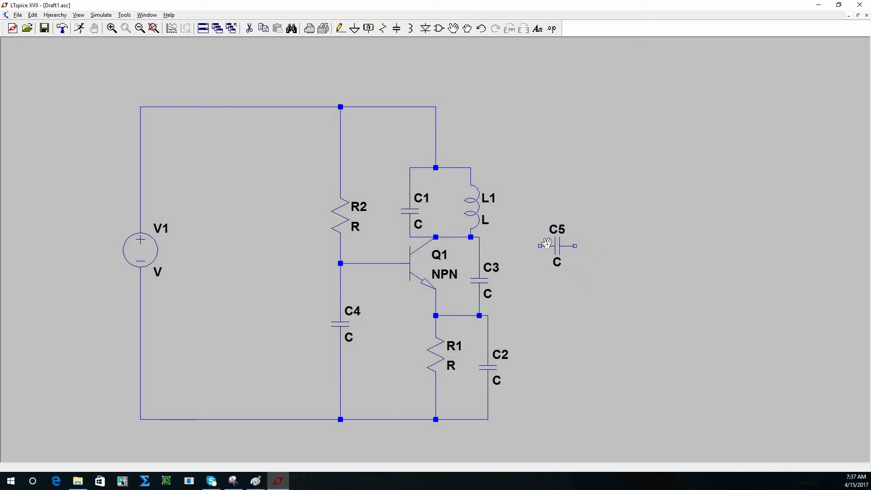
Wire C5's left pin to the C3 wire and extend a wire right from its right pin
left_click(341, 29)
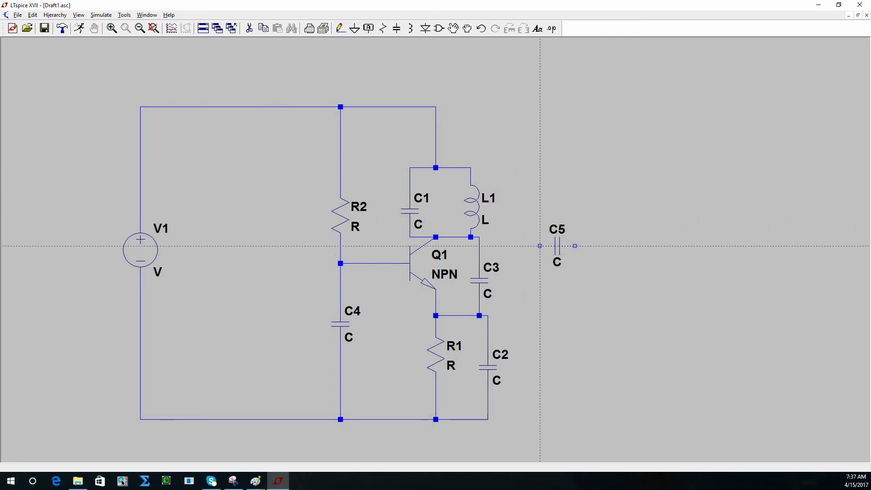
left_click(540, 245)
left_click(479, 246)
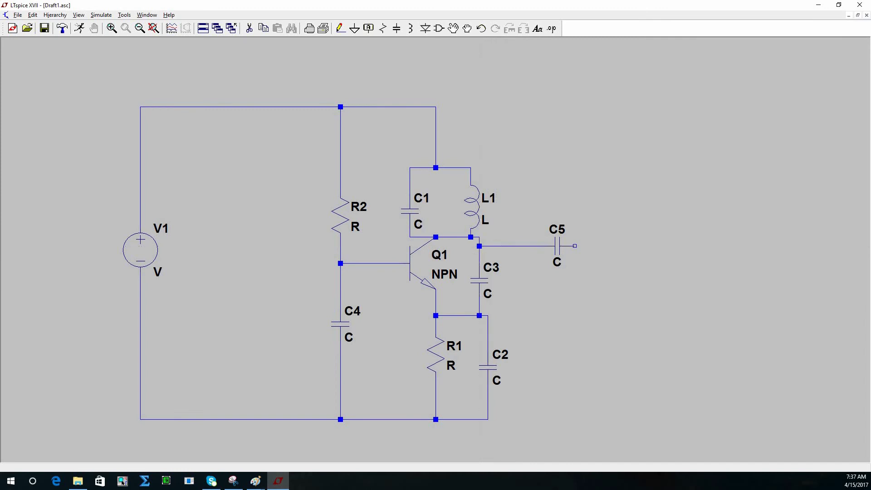
left_click(575, 246)
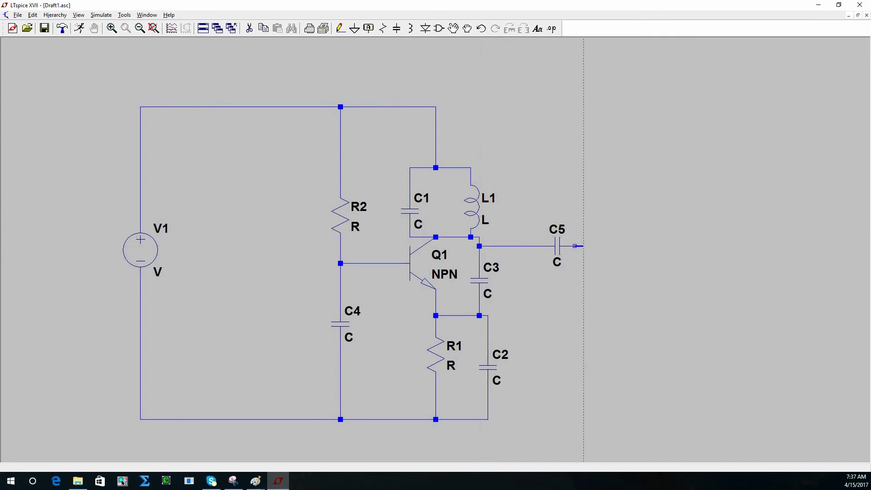
left_click(627, 246)
right_click(627, 247)
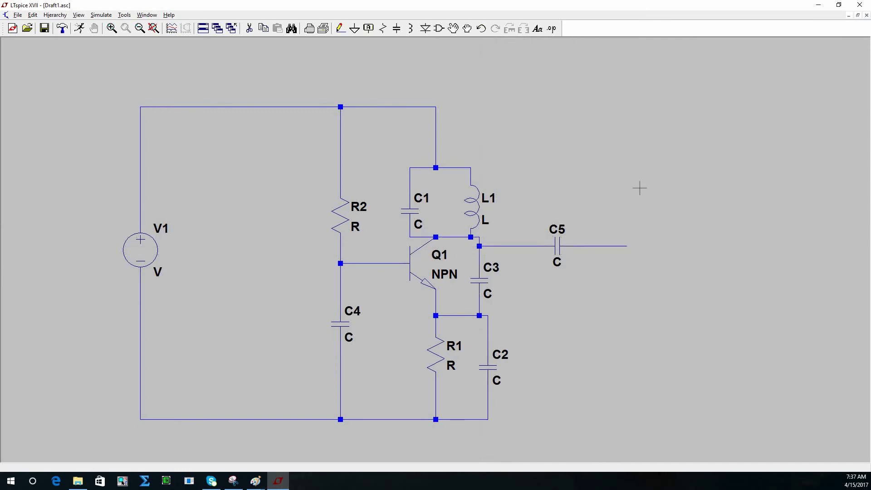
Place resistor R3 below C5's output wire and connect the wire to R3's top pin
left_click(385, 33)
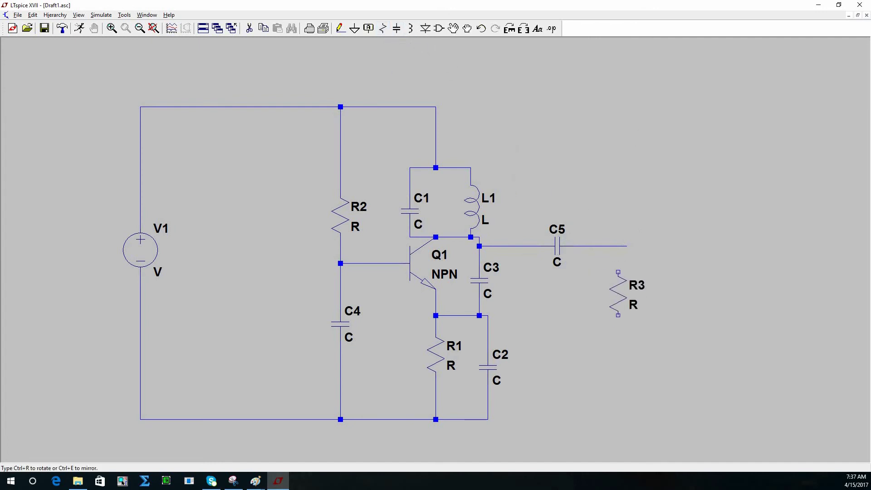
left_click(627, 272)
left_click(340, 28)
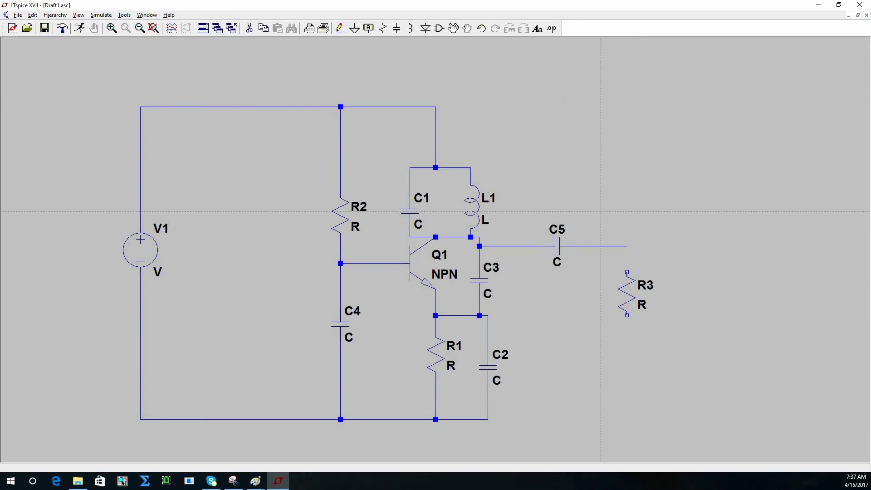
left_click(628, 247)
left_click(627, 273)
Wire C2 down to the bottom rail and extend the rail right up to R3's lower pin
mouse_move(357, 55)
left_mouse_down()
mouse_move(358, 190)
mouse_move(357, 71)
left_mouse_up()
left_click(340, 29)
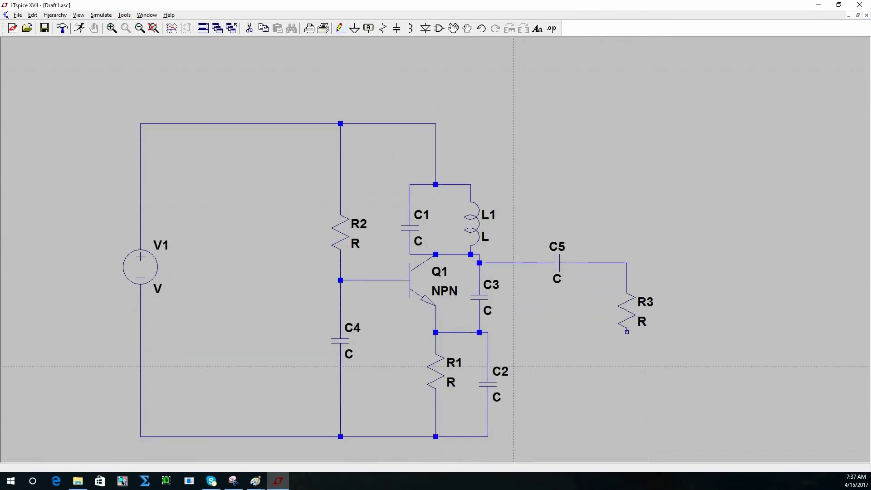
left_click(487, 437)
left_click(626, 437)
left_click(627, 332)
right_click(624, 332)
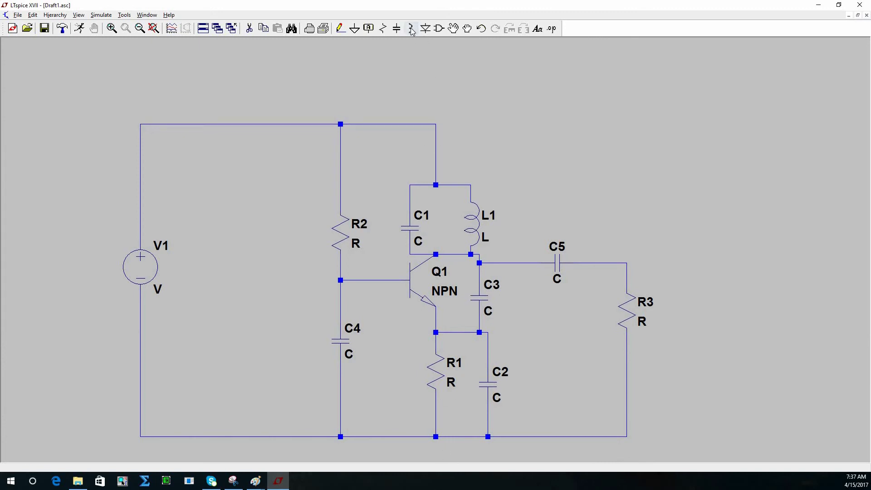
Place a ground symbol and wire it up to the bottom rail
left_click(354, 30)
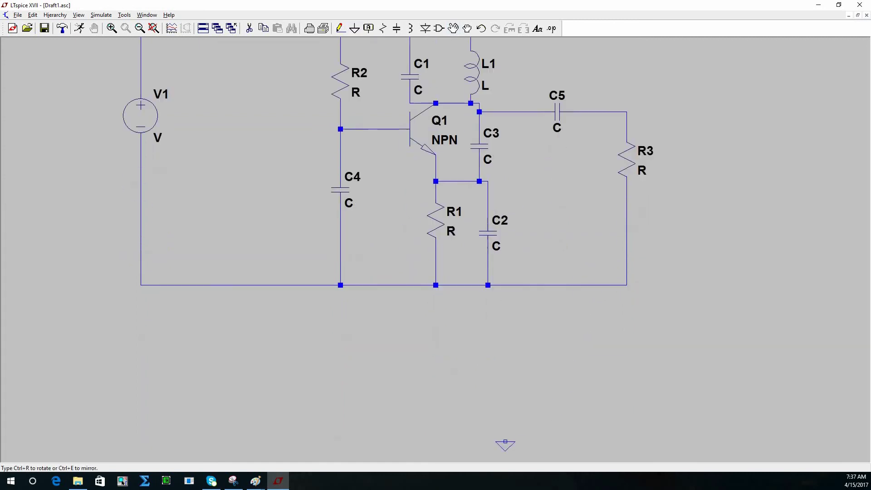
left_click(435, 287)
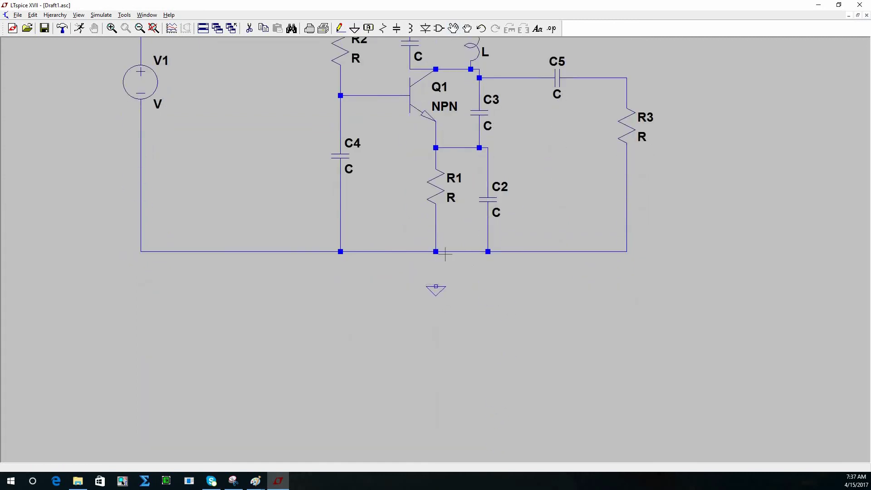
left_click(340, 28)
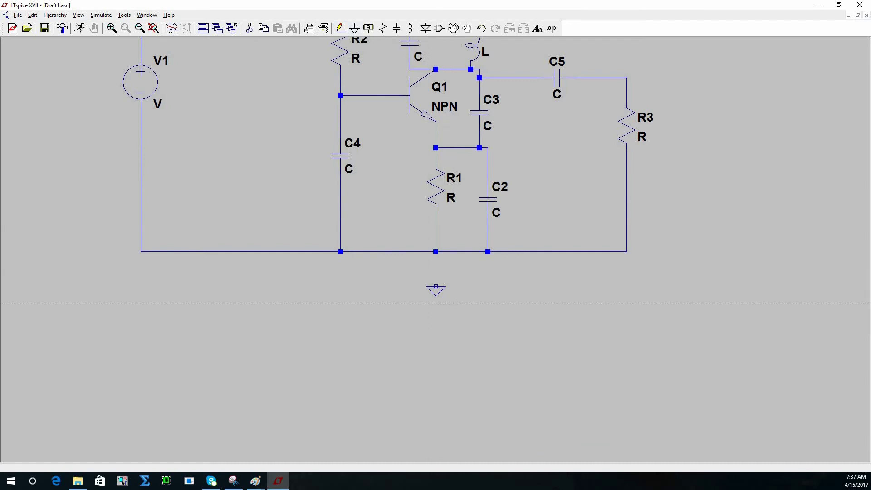
left_click(436, 287)
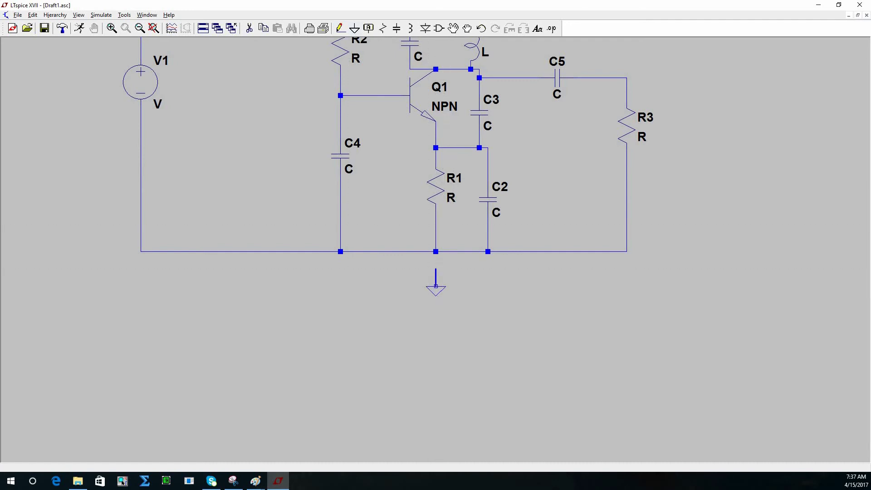
left_click(445, 252)
key("Escape")
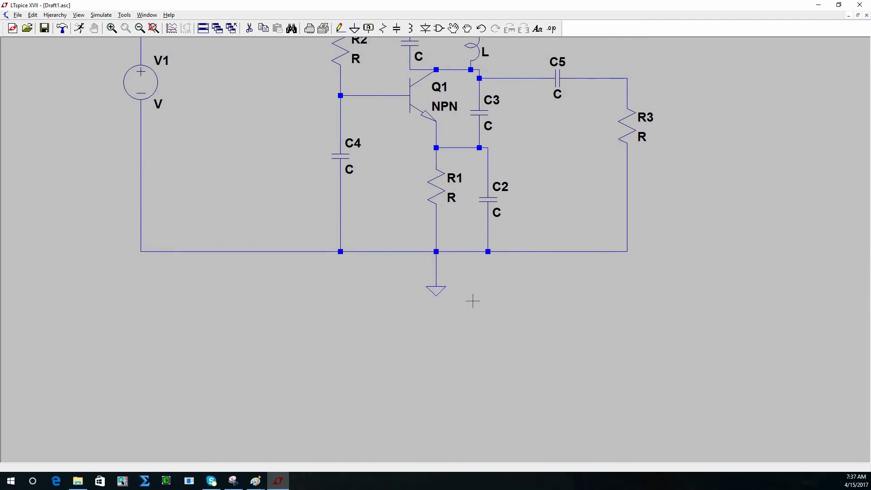
Use Drag to shift a part slightly while keeping its wires attached
scroll(473, 300, "down", 2)
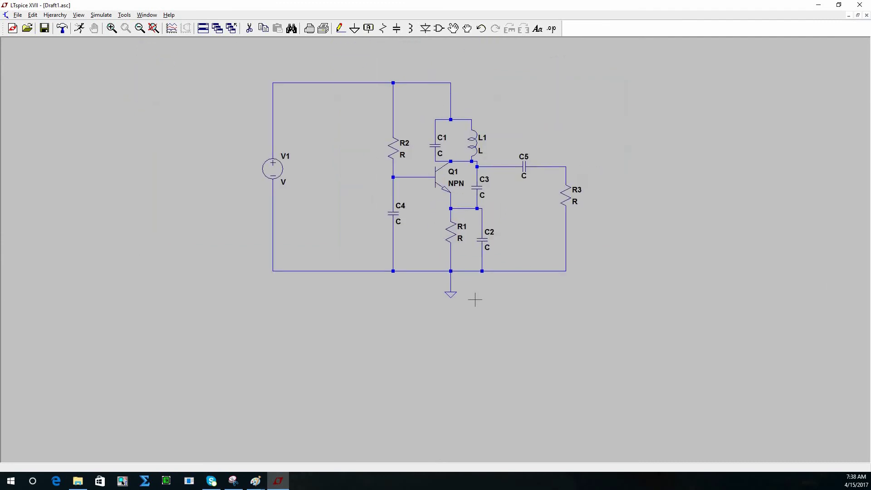
scroll(475, 299, "up", 1)
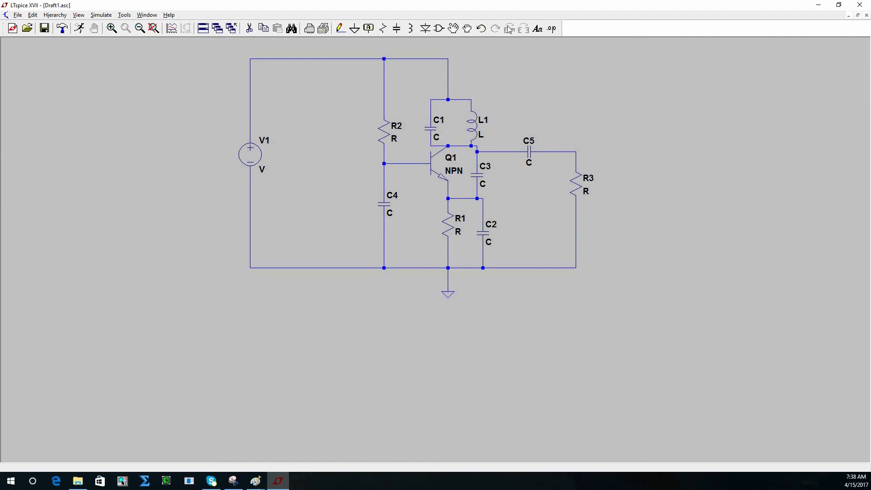
left_click(467, 28)
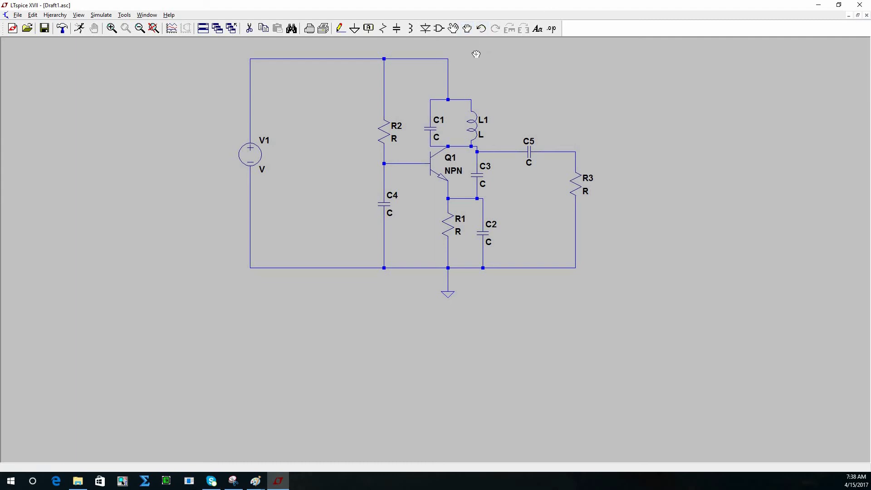
left_click_drag(476, 54, 478, 65)
Give V1 a 5 V value with Rser=0.1, then set R2 to 4.7K
right_click(250, 155)
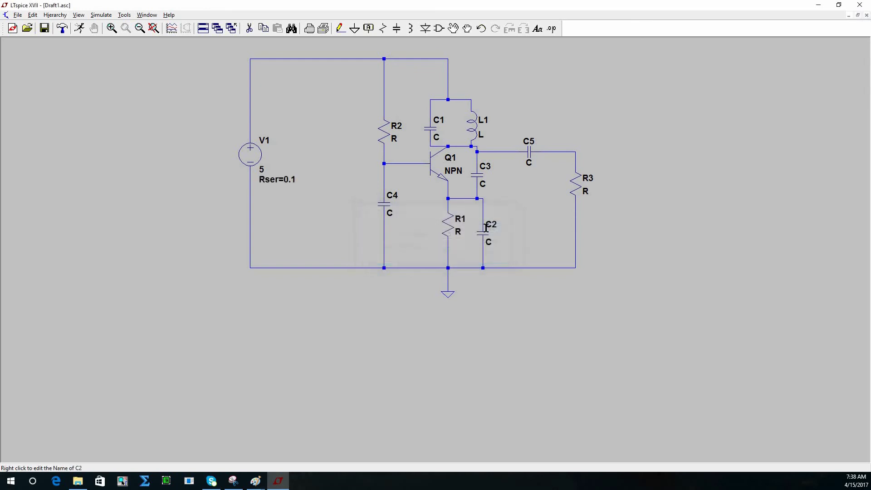
left_click(493, 230)
right_click(393, 132)
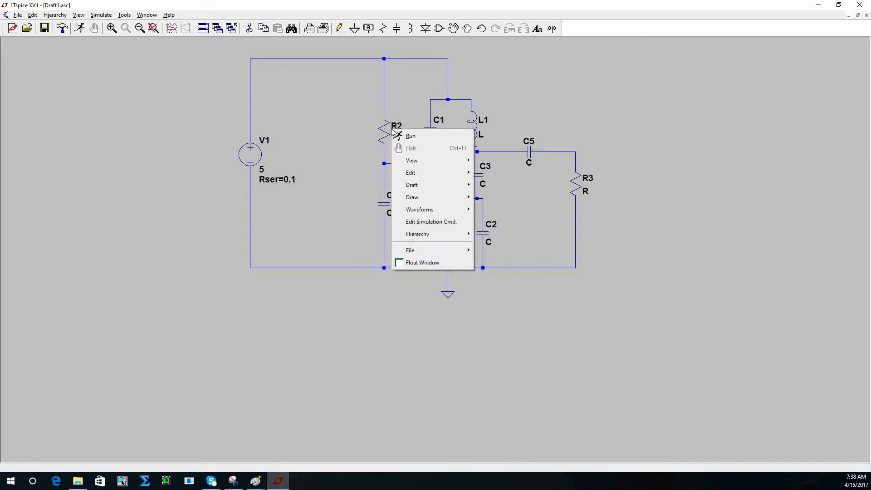
key("Escape")
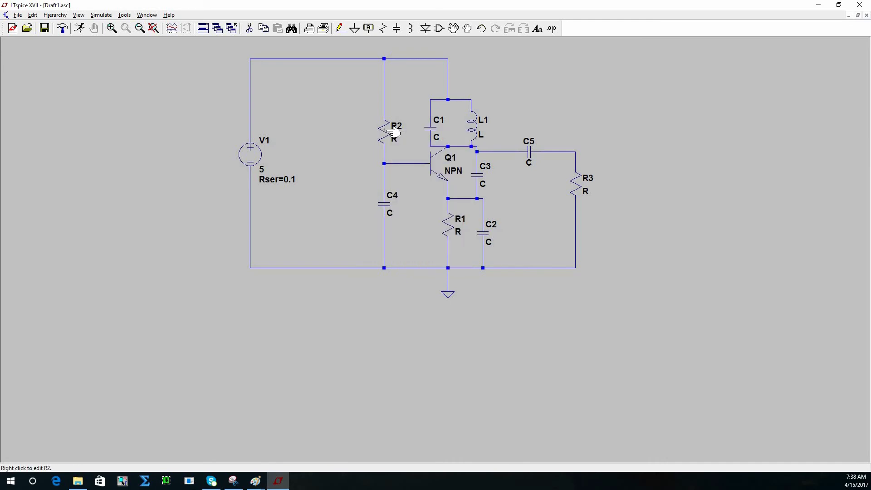
right_click(392, 131)
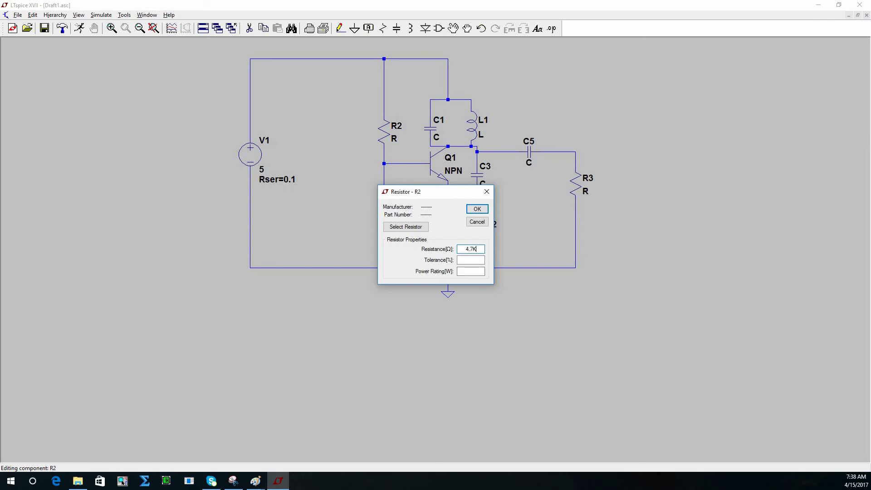
key("Return")
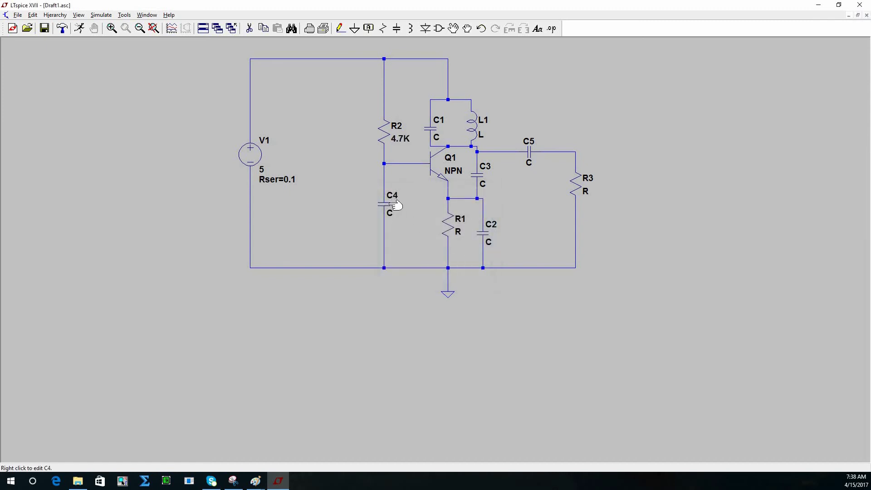
Set C4 to 0.1µ, R1 to 1K, C2 to 1µ and R3 to 10K
right_click(395, 205)
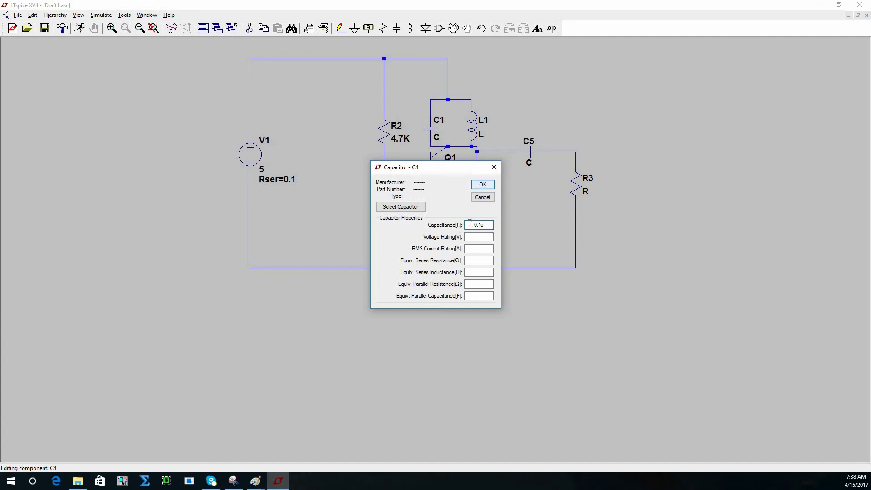
left_click(482, 185)
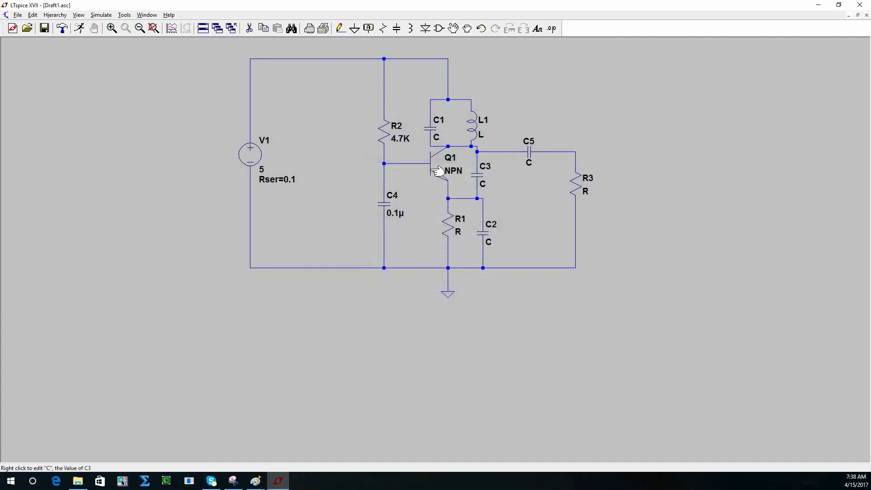
right_click(455, 231)
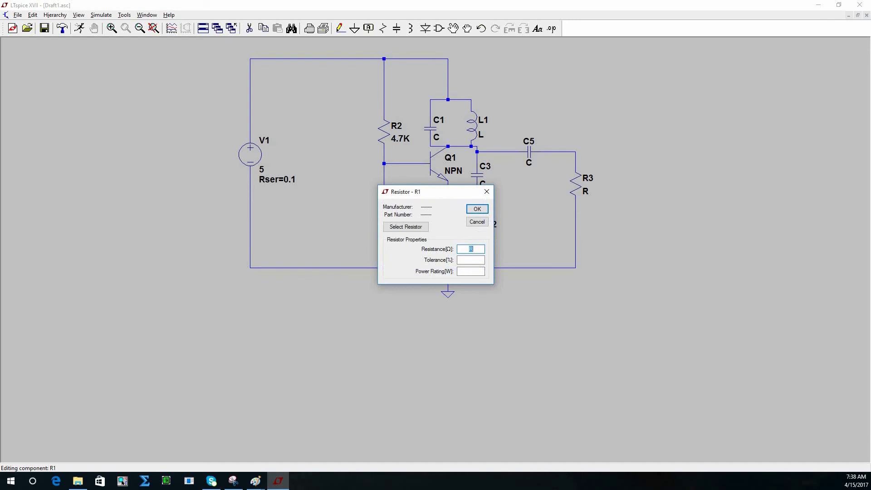
type("1k")
key("Return")
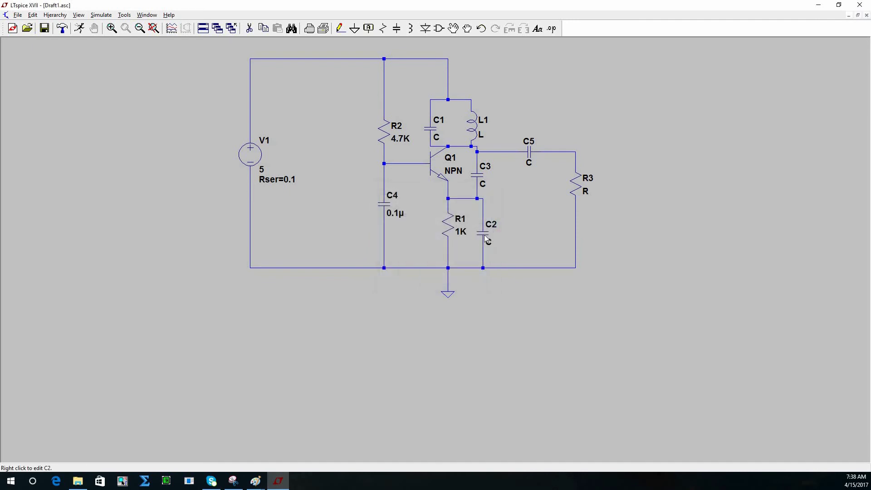
right_click(490, 235)
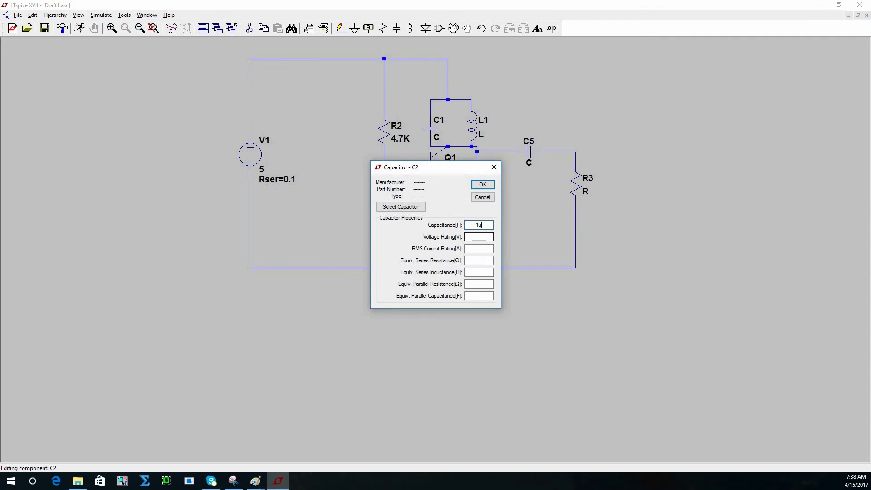
key("Return")
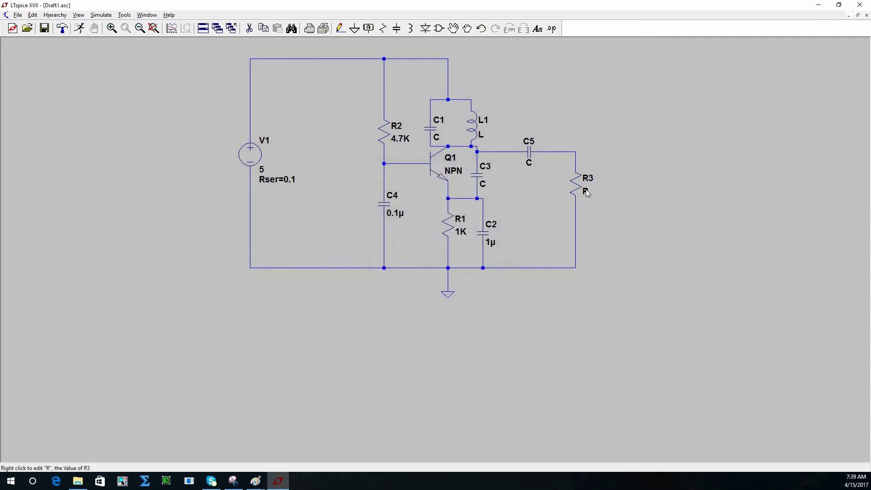
right_click(587, 193)
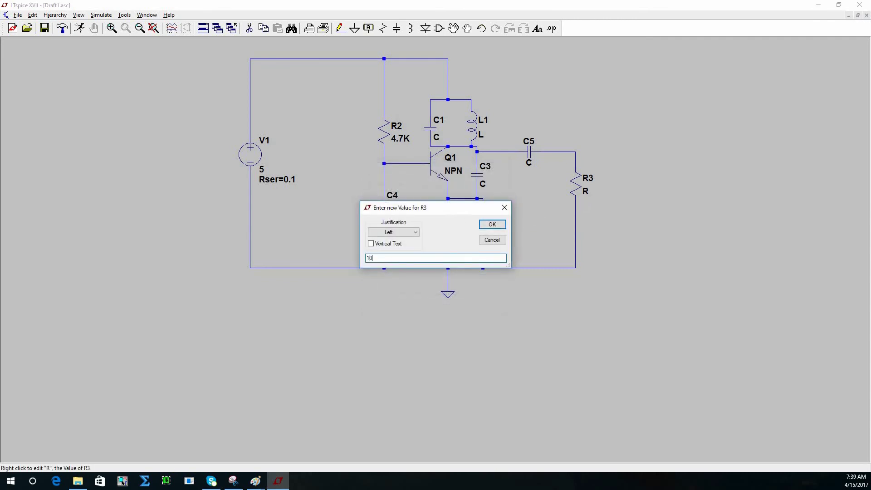
key("Return")
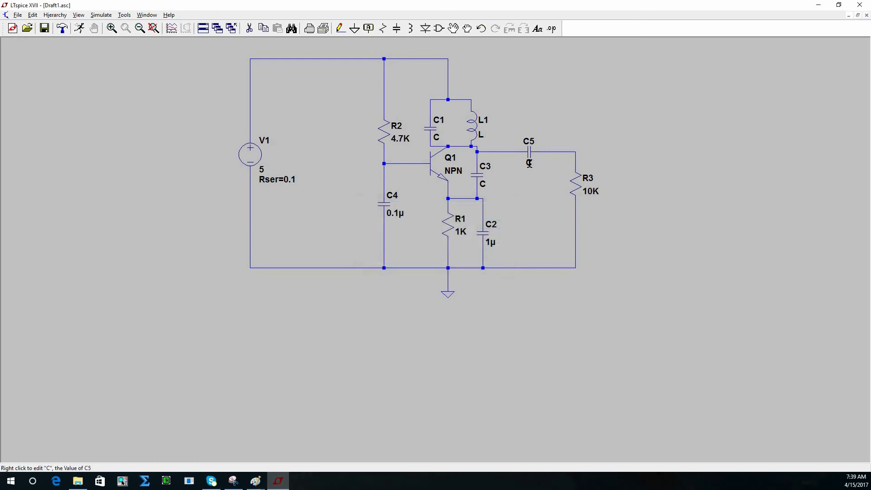
Set C5 to 4.7pF, C3 to 10p, L1 to 100n and C1 to 47p
right_click(530, 165)
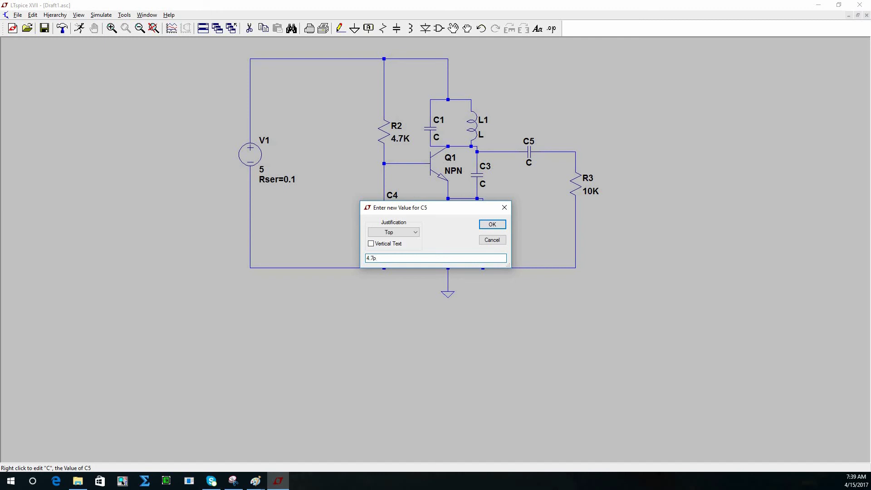
type("4.7pF")
key("Return")
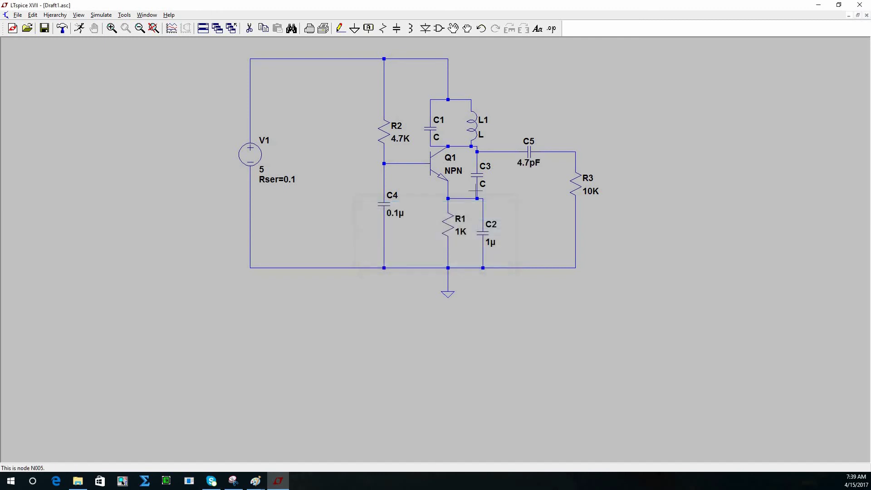
right_click(489, 176)
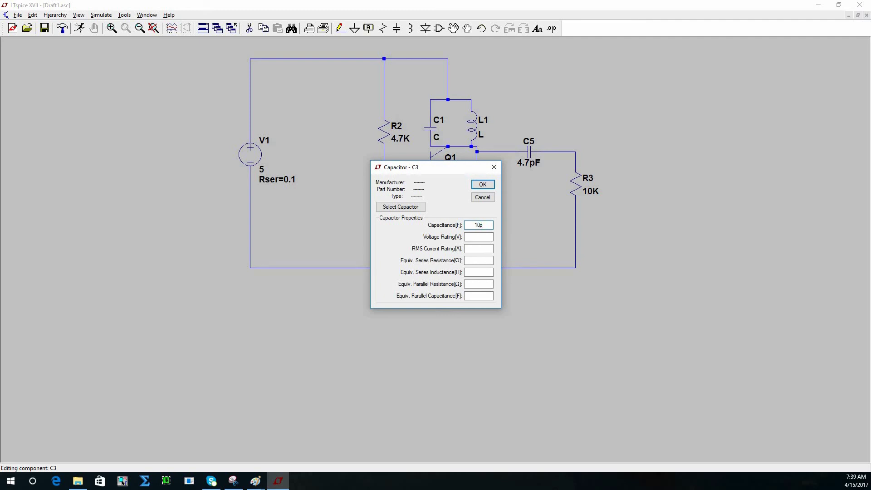
key("Return")
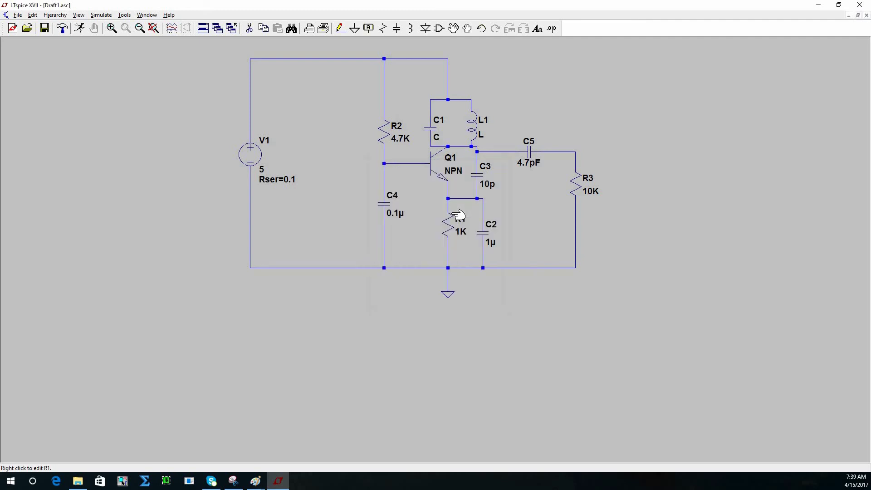
right_click(477, 128)
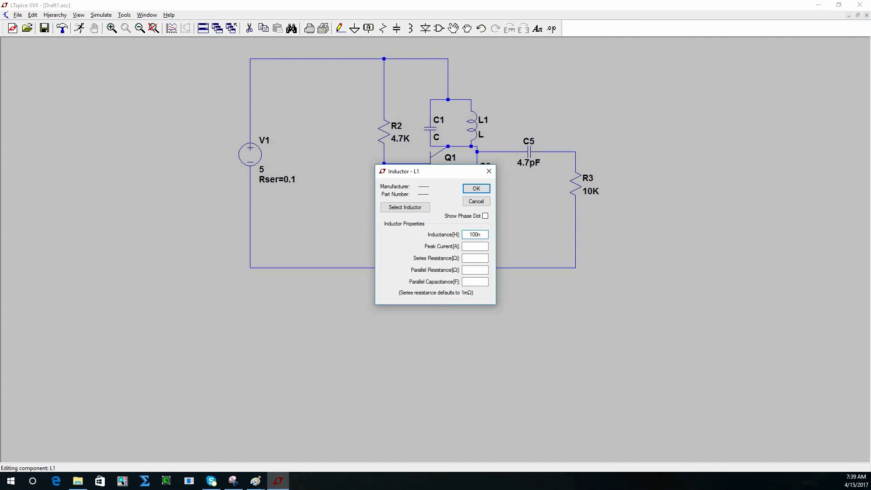
key("Return")
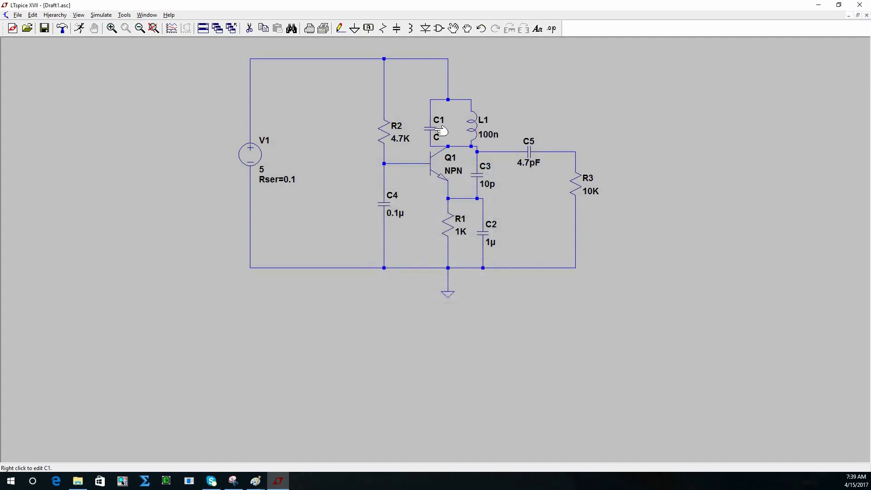
right_click(439, 130)
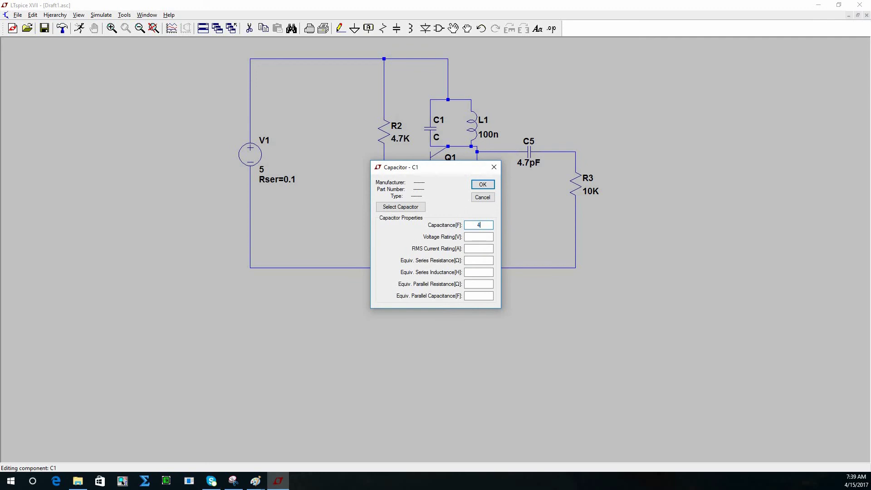
key("Return")
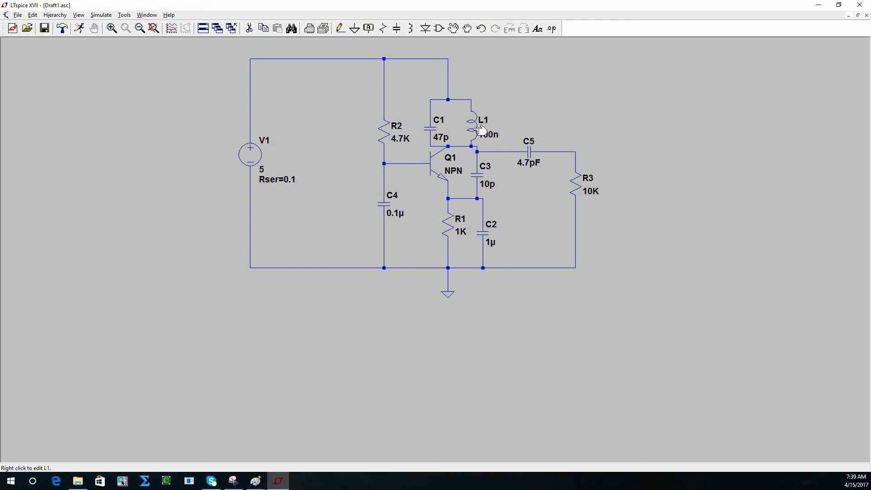
Replace L1 with the stock Coilcraft SLC7530S-101 inductor
right_click(473, 129)
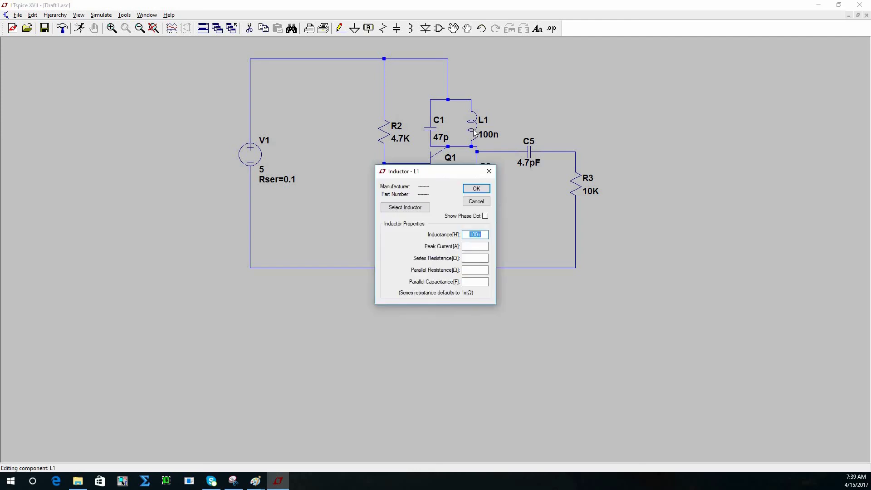
left_click(417, 208)
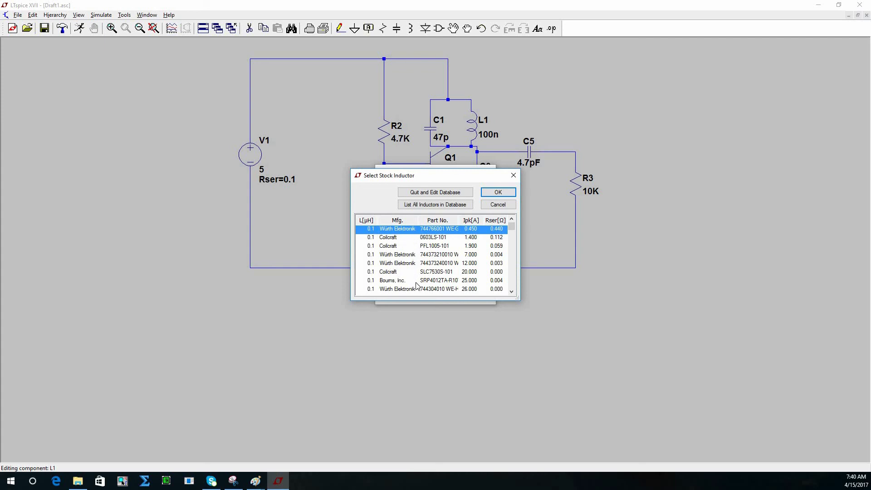
left_click(394, 271)
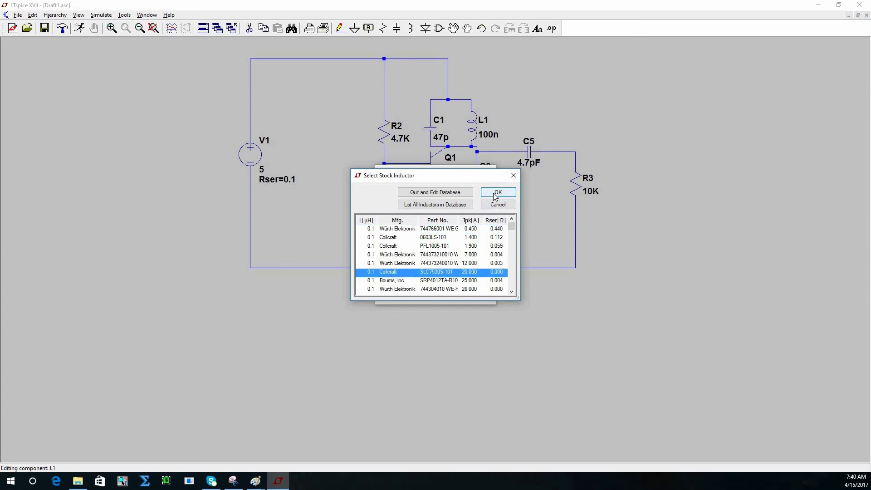
left_click(497, 193)
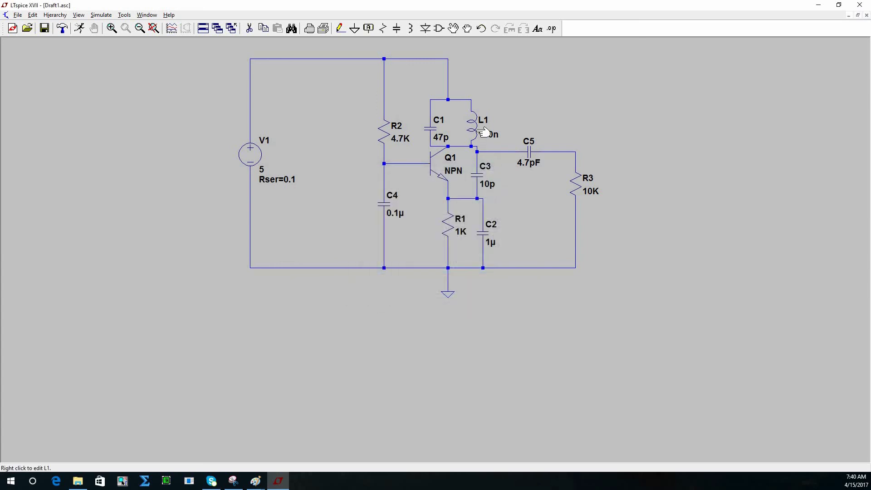
Swap C1 (47p) and C3 (10p) for the first matching stock capacitors
right_click(433, 133)
left_click(404, 208)
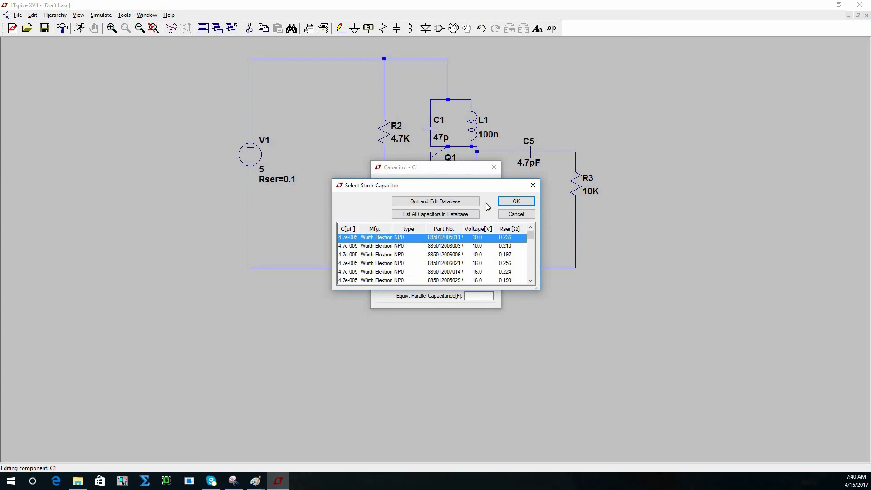
left_click(517, 201)
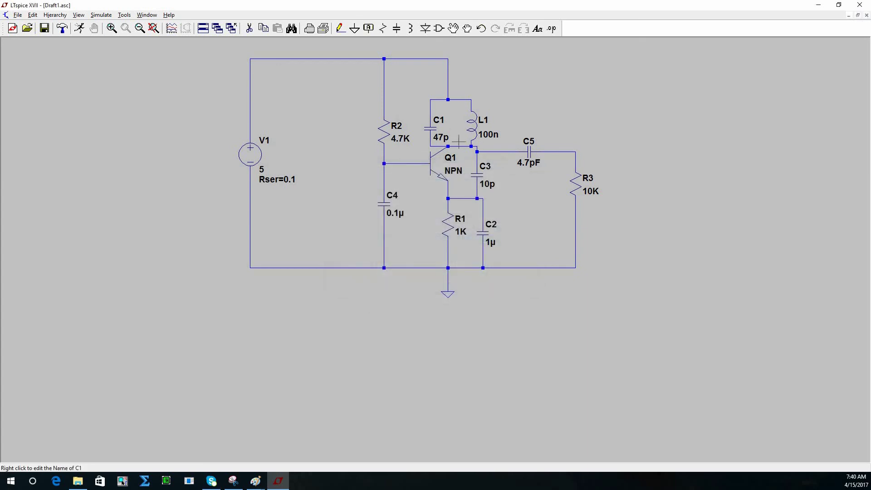
right_click(481, 180)
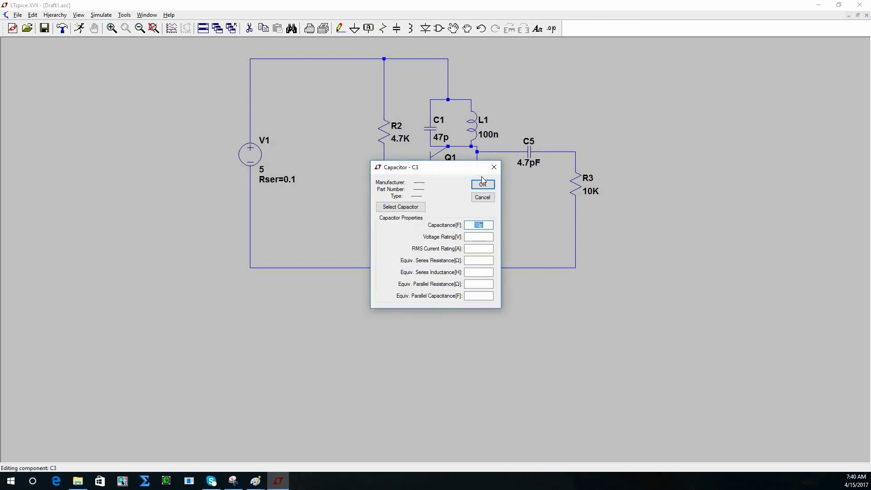
left_click(413, 207)
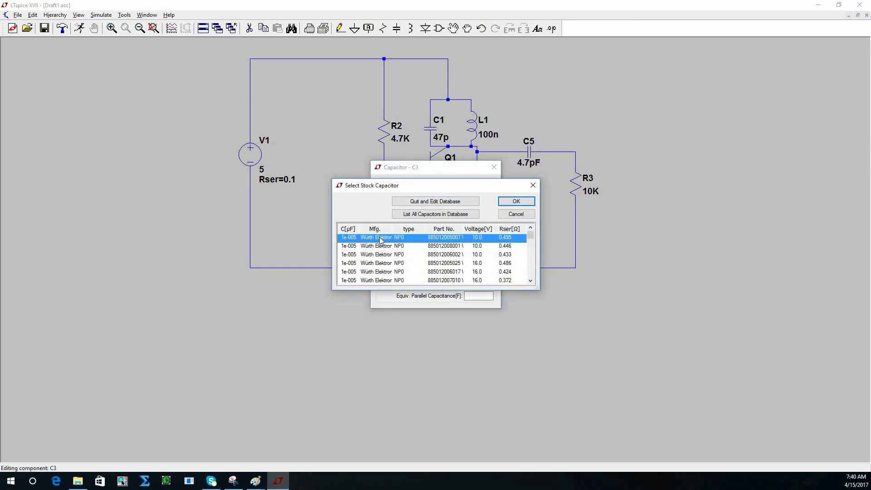
left_click(501, 201)
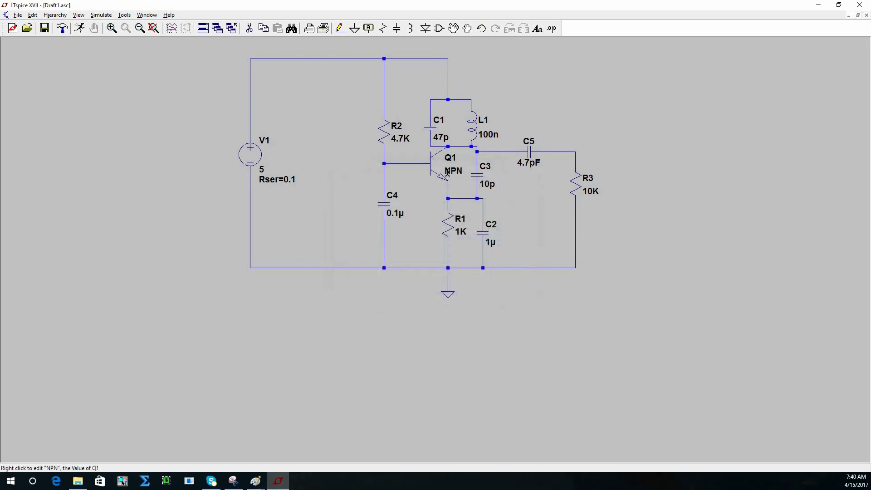
Make transistor Q1 a 2N3904
right_click(445, 169)
left_click(460, 222)
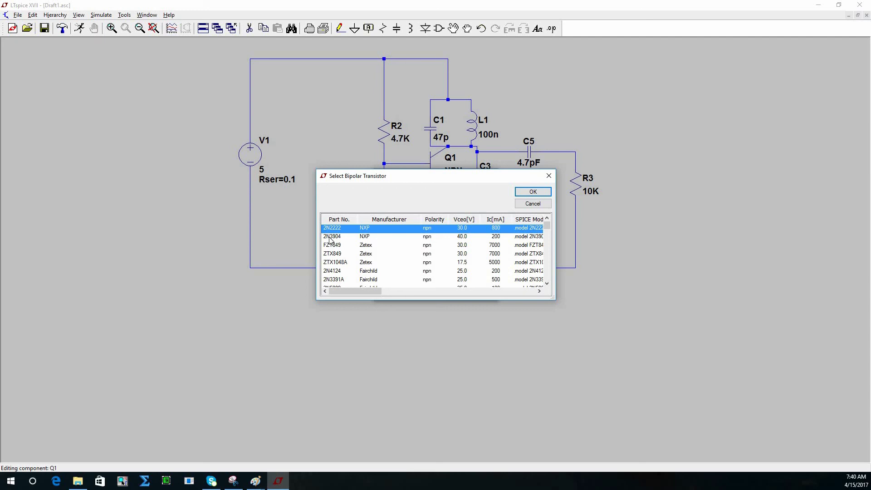
left_click(331, 236)
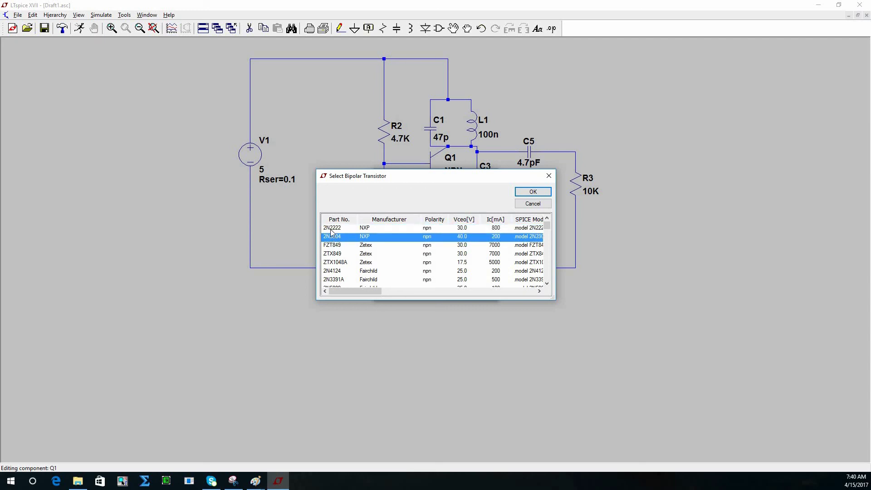
left_click(529, 193)
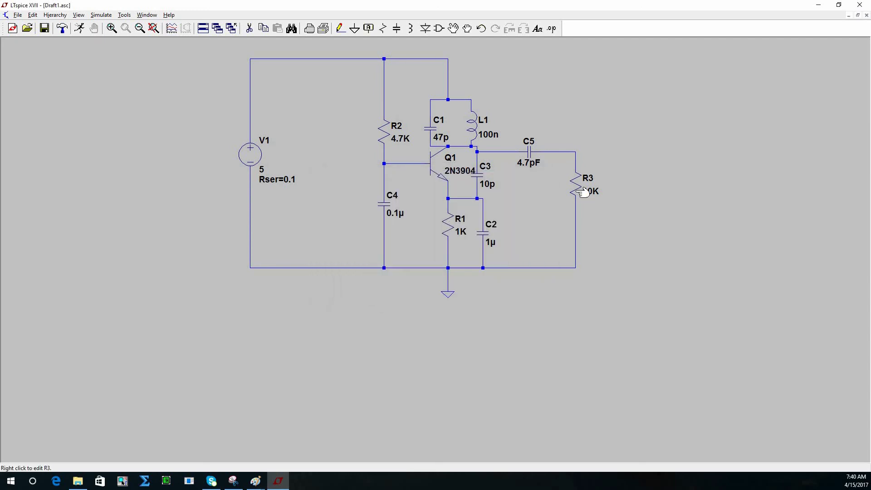
Swap R1 for a stock 1.00K resistor, C2 for a stock 1µ capacitor, and R2 for 4.75K
right_click(451, 226)
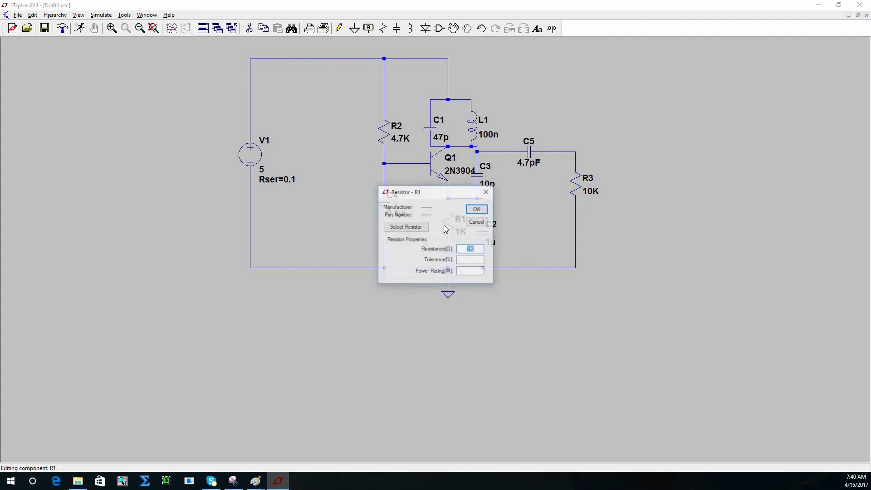
left_click(419, 228)
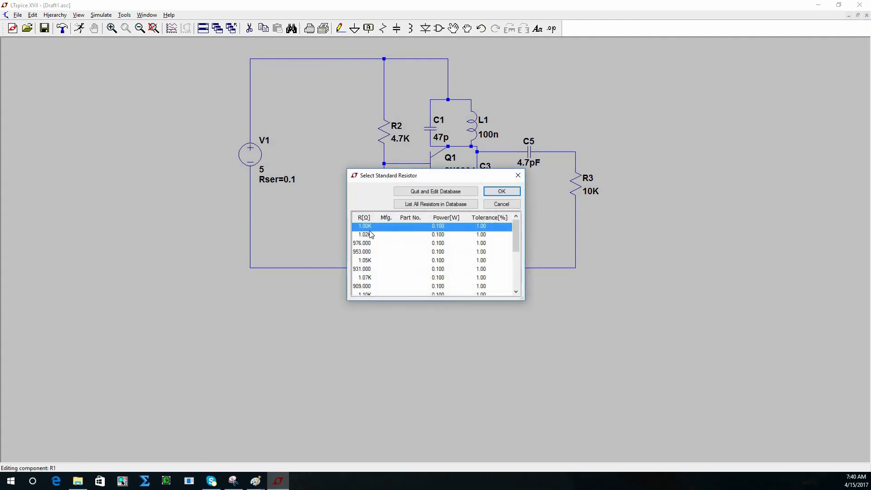
left_click(499, 195)
right_click(486, 233)
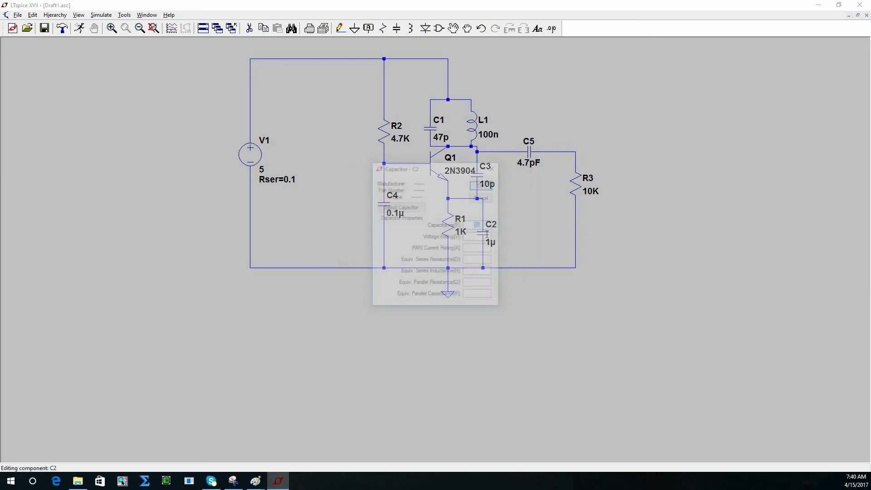
left_click(419, 207)
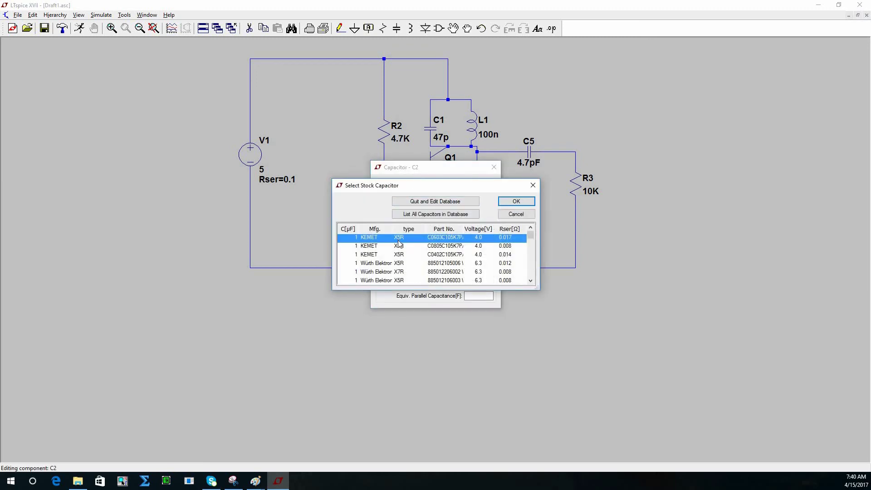
left_click(516, 201)
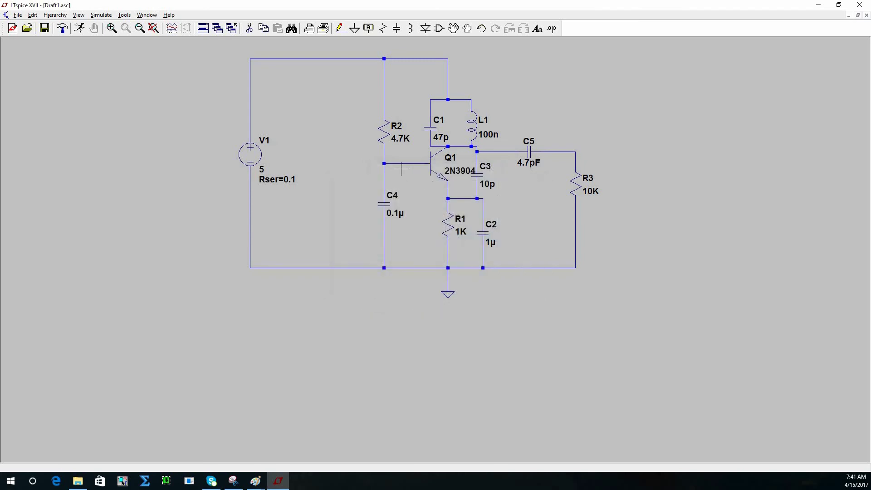
right_click(384, 133)
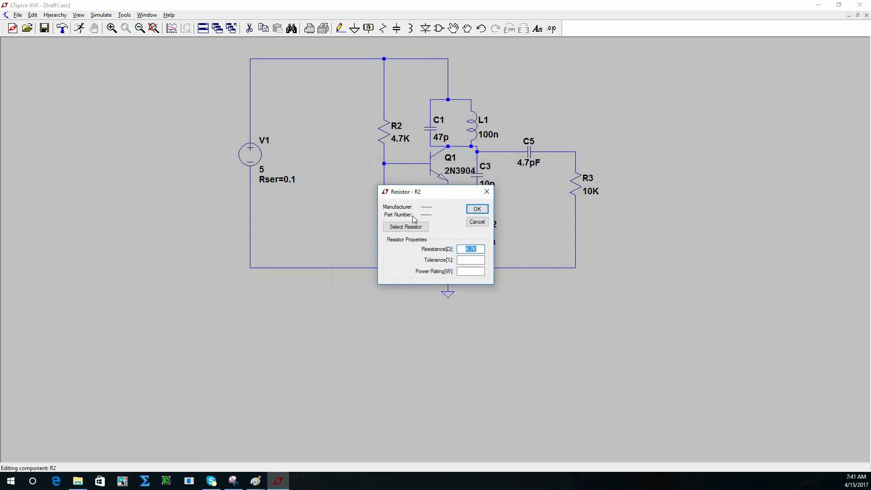
left_click(406, 227)
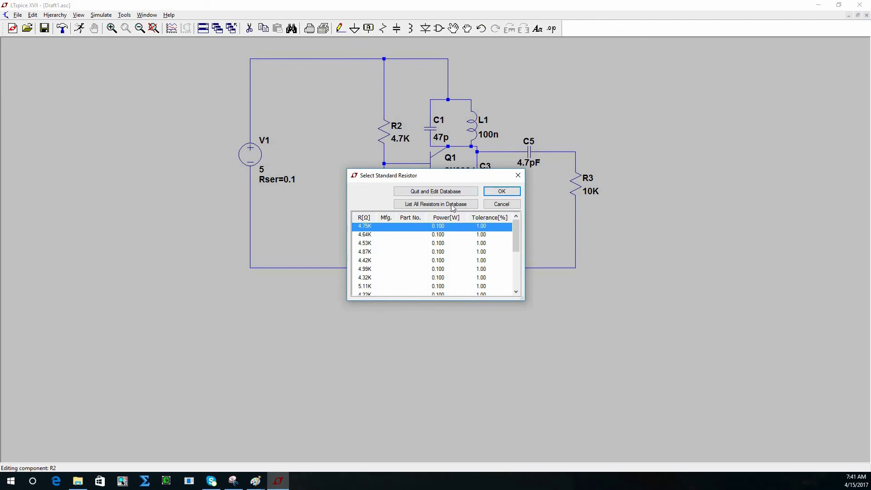
mouse_move(516, 240)
left_mouse_down()
mouse_move(514, 258)
mouse_move(514, 227)
left_mouse_up()
left_click(501, 191)
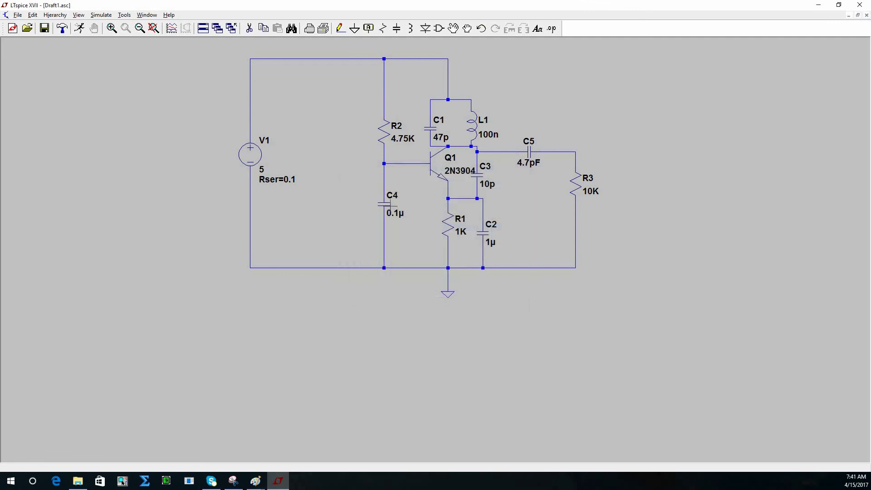
Swap C4 for a stock 0.1µ capacitor and R3 for a 10.00K standard resistor
right_click(391, 209)
left_click(385, 204)
right_click(385, 204)
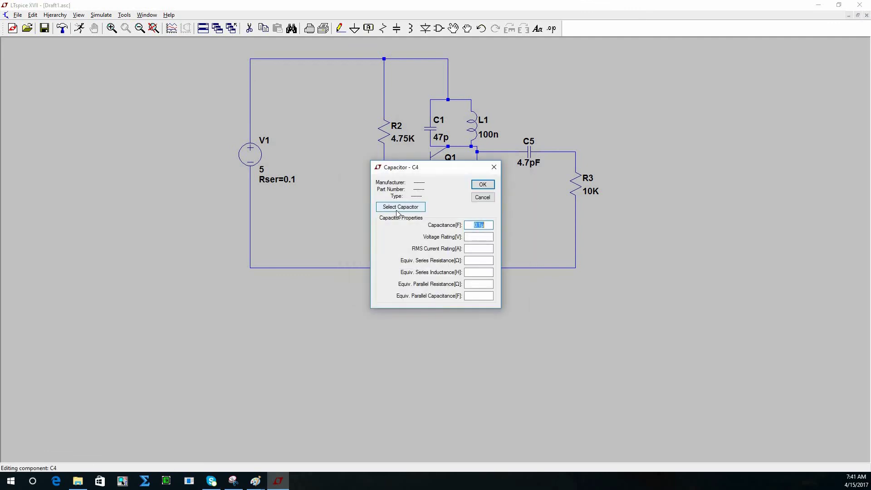
left_click(413, 208)
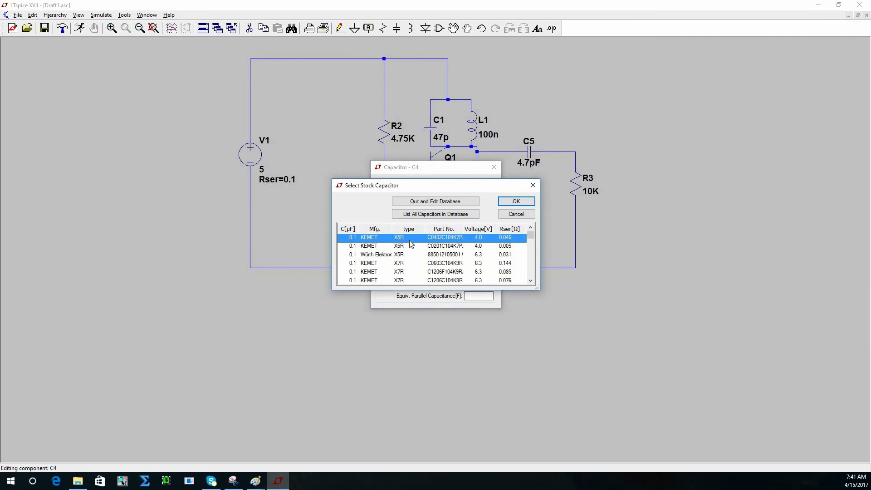
left_click(512, 201)
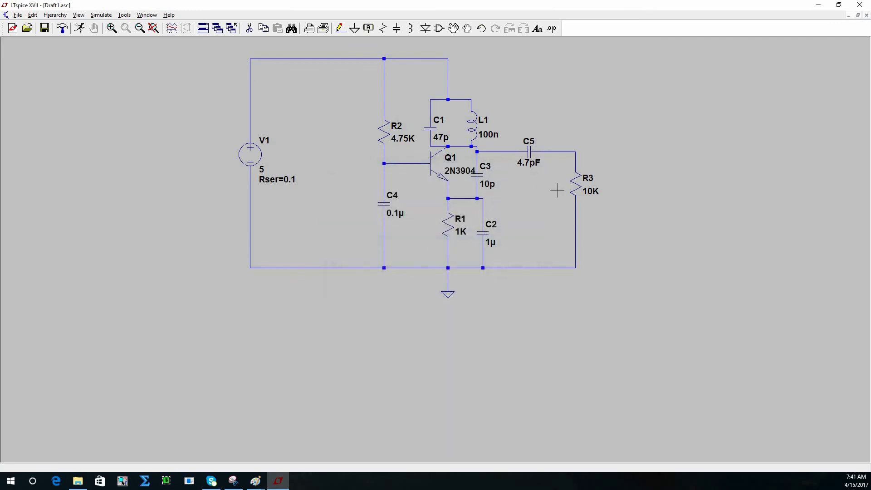
right_click(576, 187)
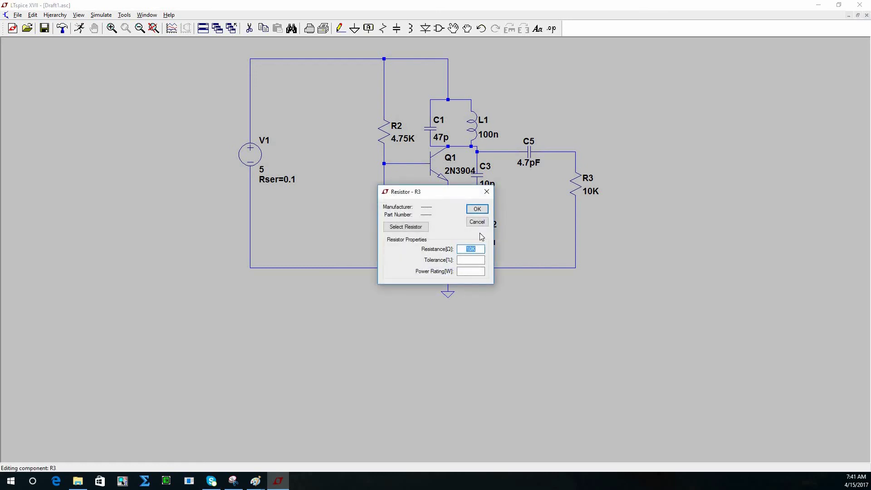
left_click(405, 227)
left_click(502, 191)
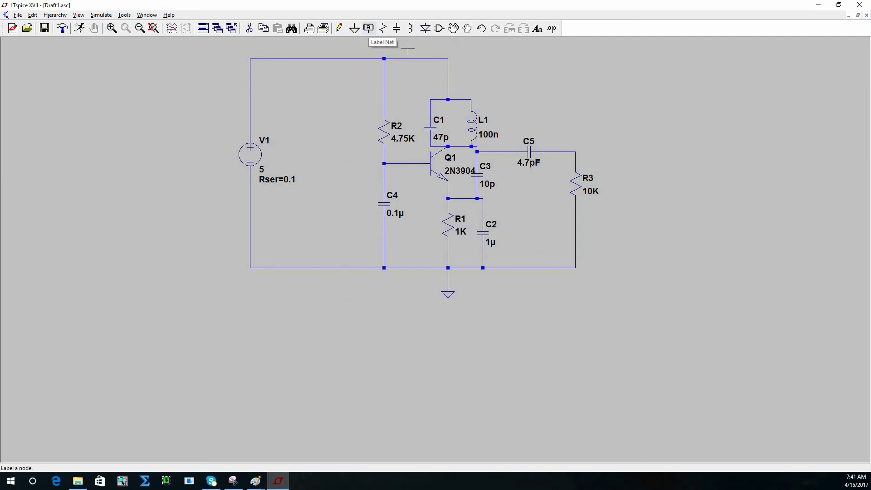
Place an ANT net label on the wire where C5 meets R3
left_click(368, 28)
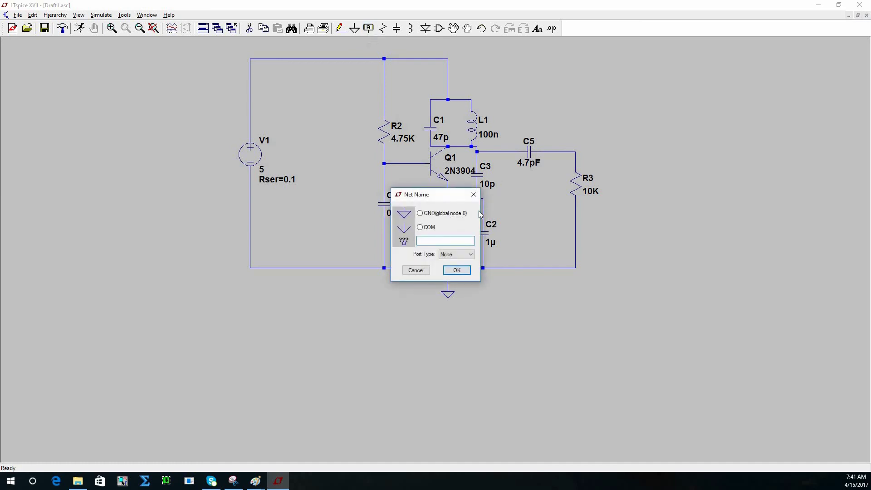
type("ANT")
left_click(465, 270)
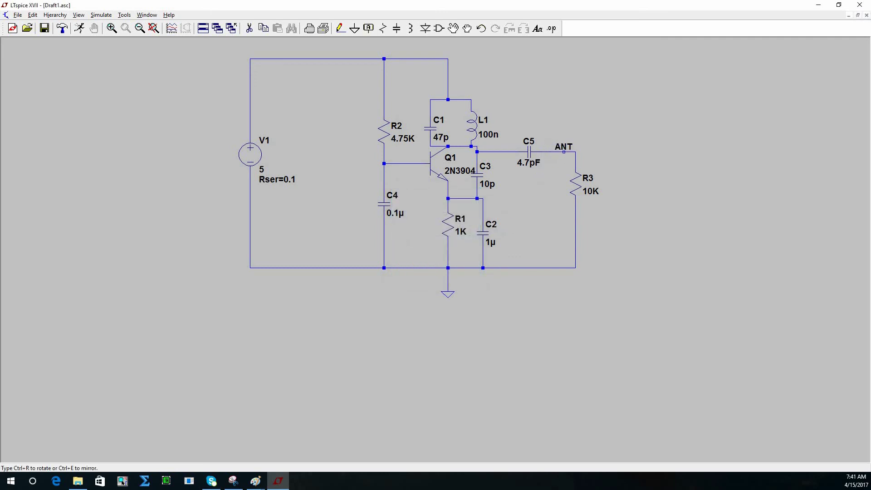
left_click(564, 152)
right_click(633, 158)
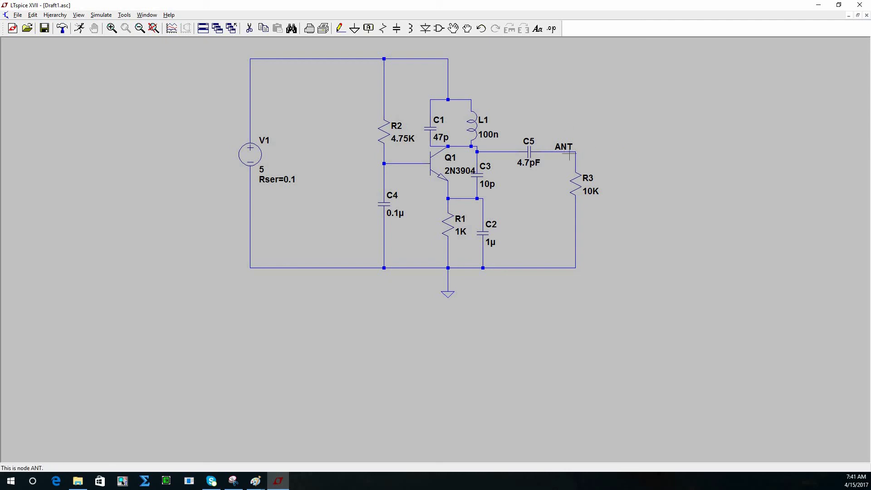